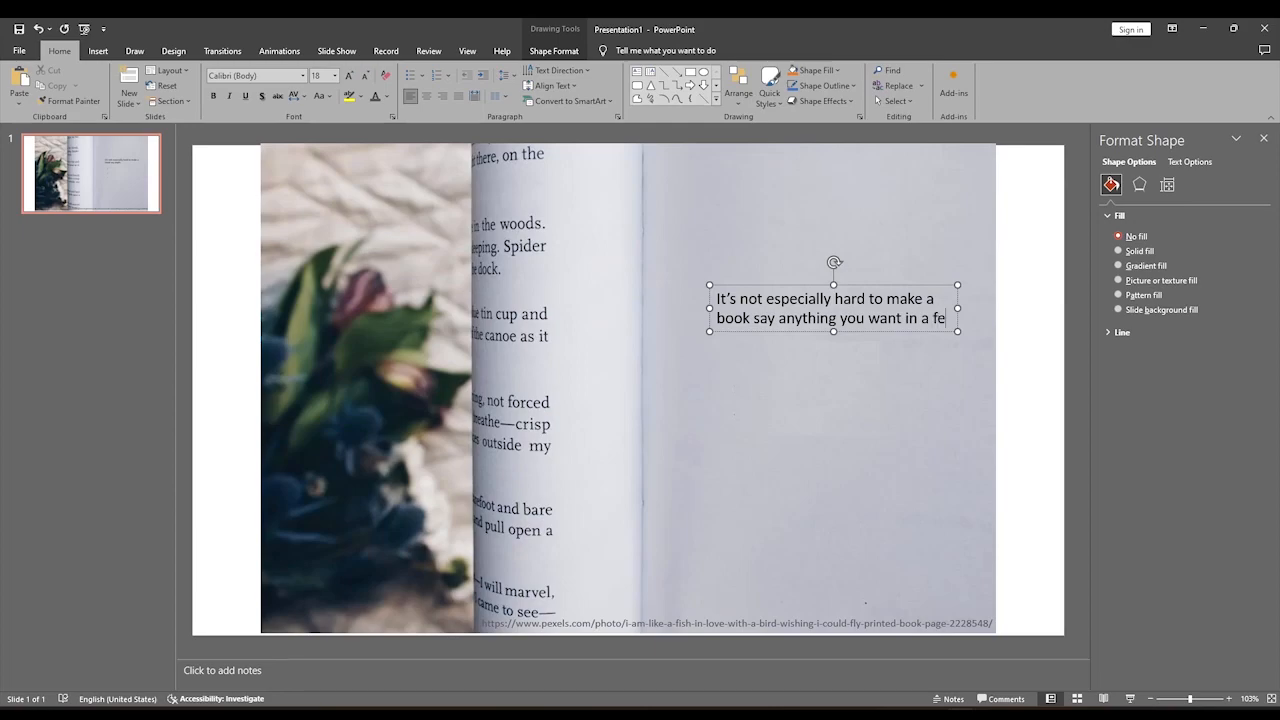
Complete the book-page quote with "few minutes with PowerPoint." and format it centered with 1.5 line spacing
text(minutes with PowerPoint.)
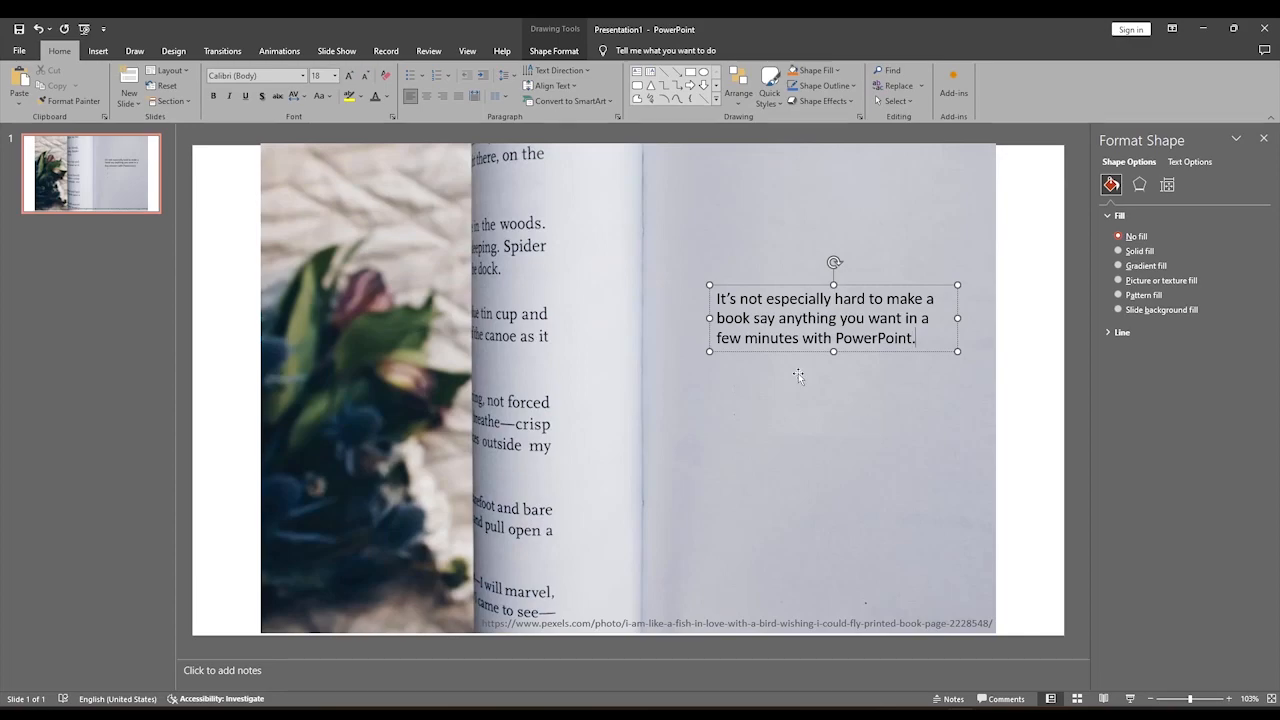
click(763, 287)
click(427, 95)
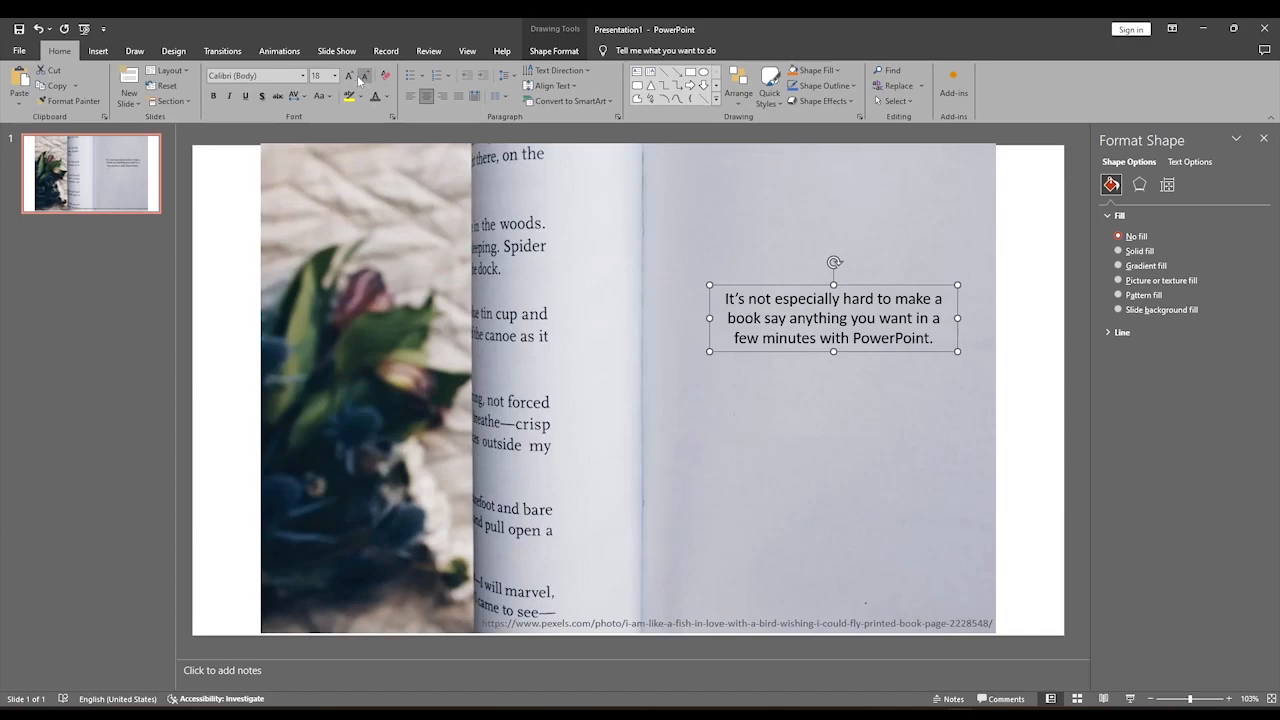
click(507, 75)
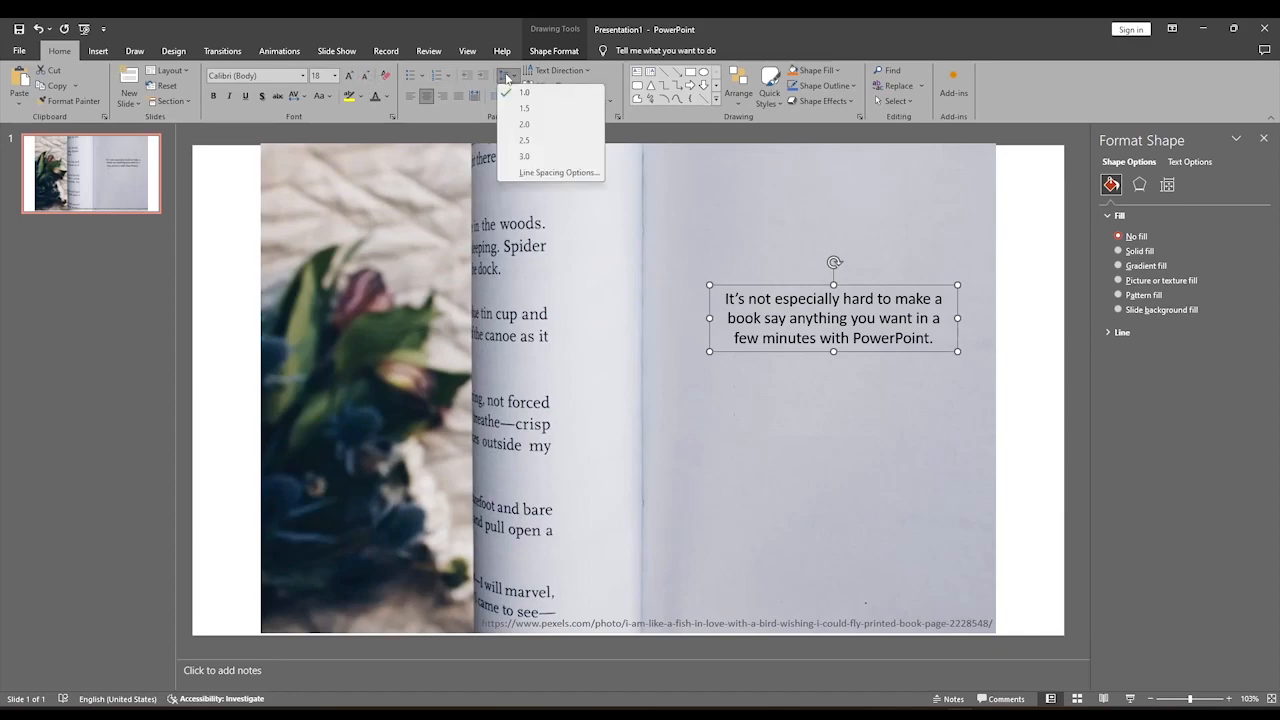
click(517, 107)
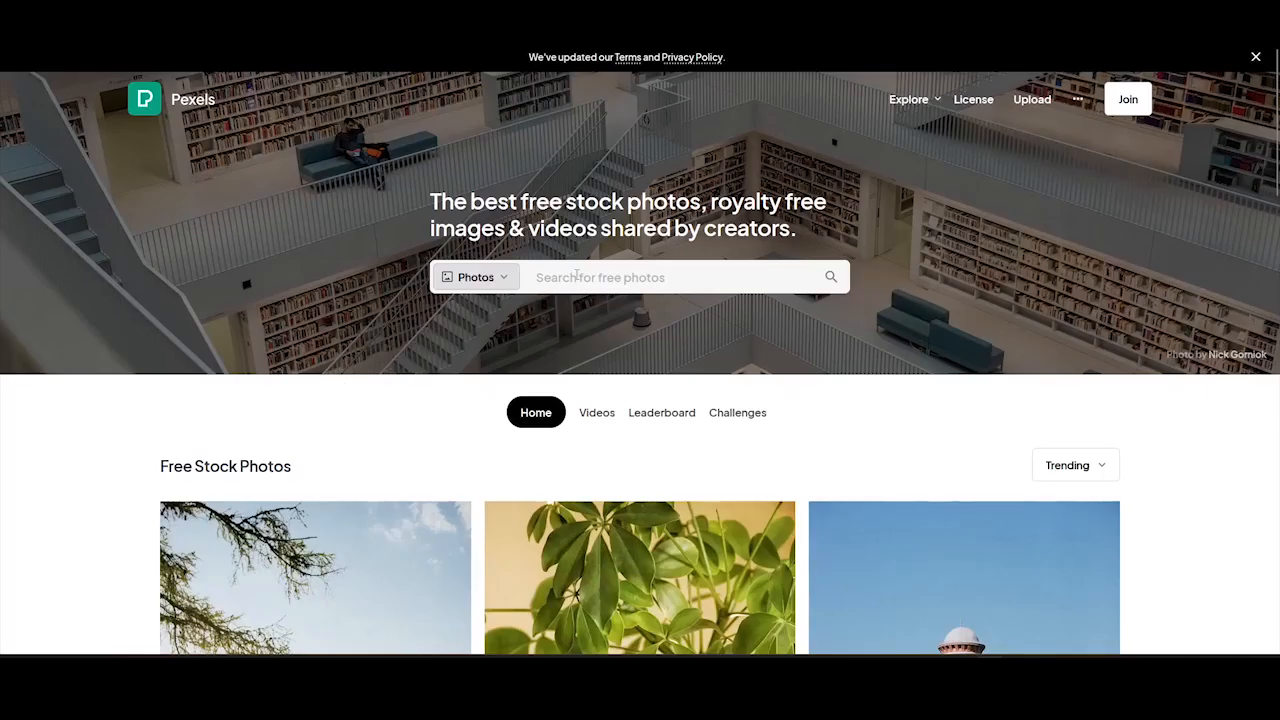
Switch to the Pexels website and search its photos for "open book"
click(577, 274)
text(open book)
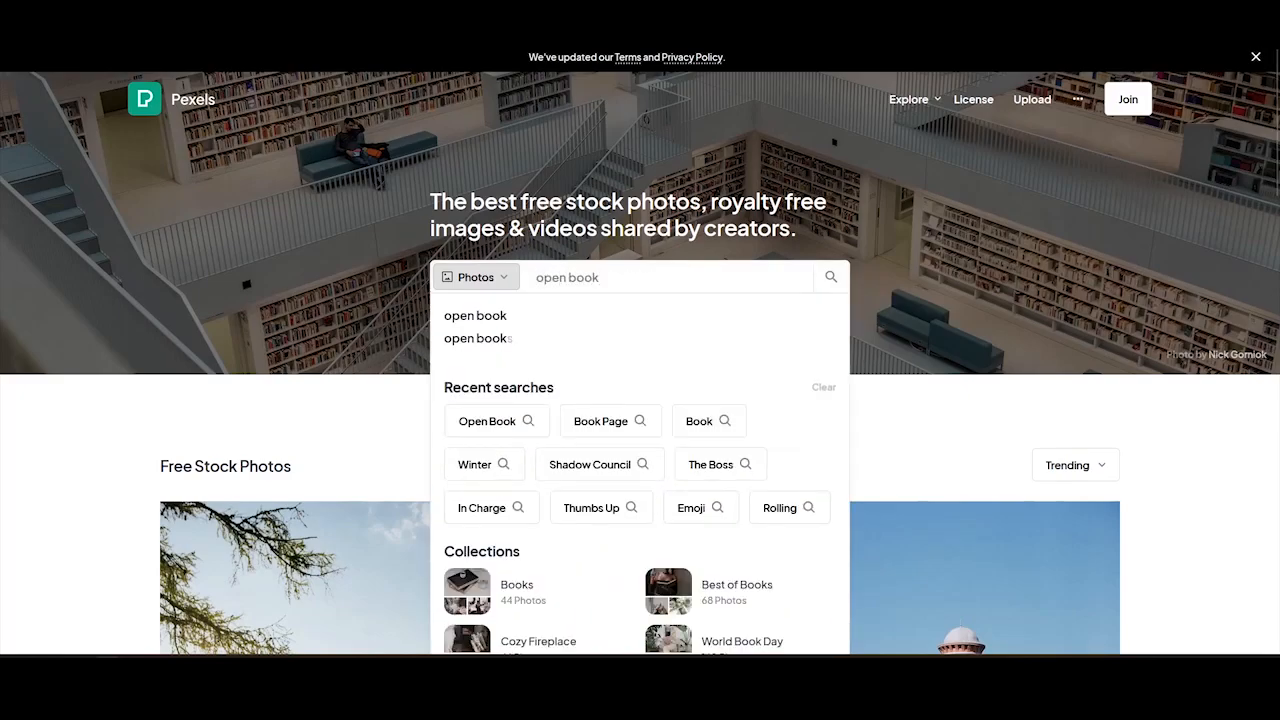
key(Return)
Find the Thought Catalog photo of a book page reading "I am like a fish" in the results and open it
scroll(662, 252, down, 7)
scroll(662, 252, down, 8)
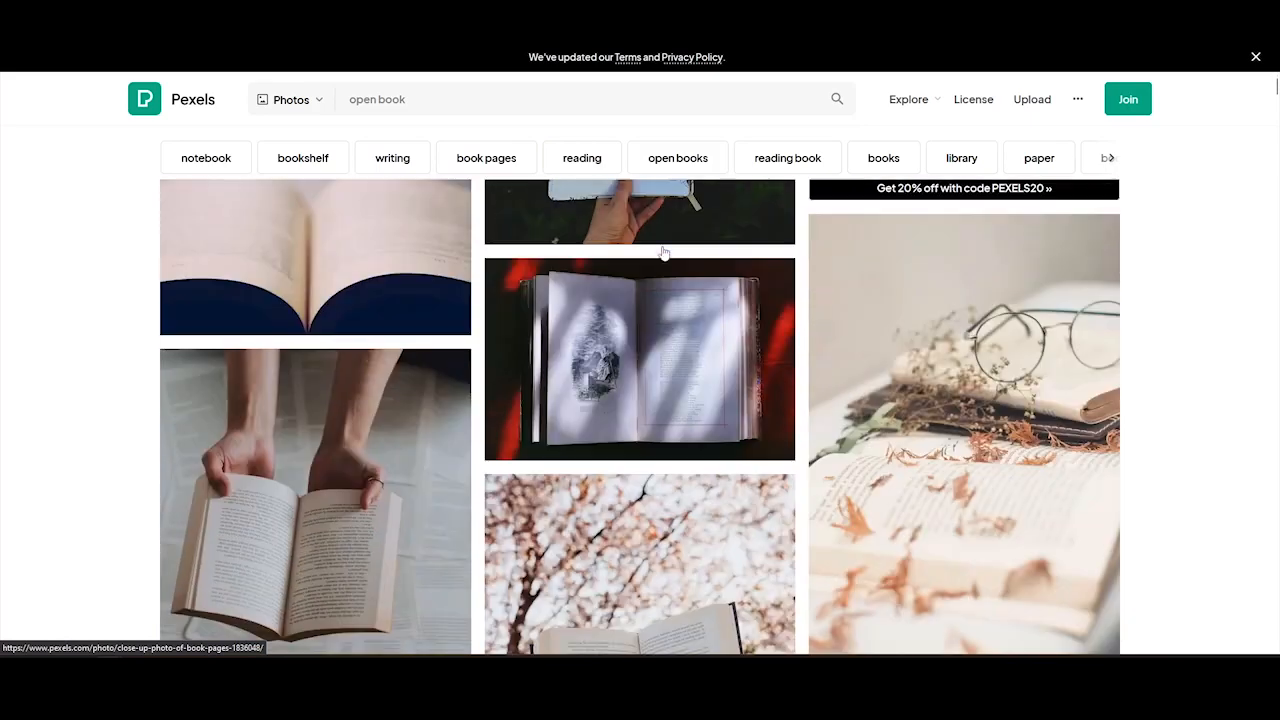
scroll(663, 253, down, 8)
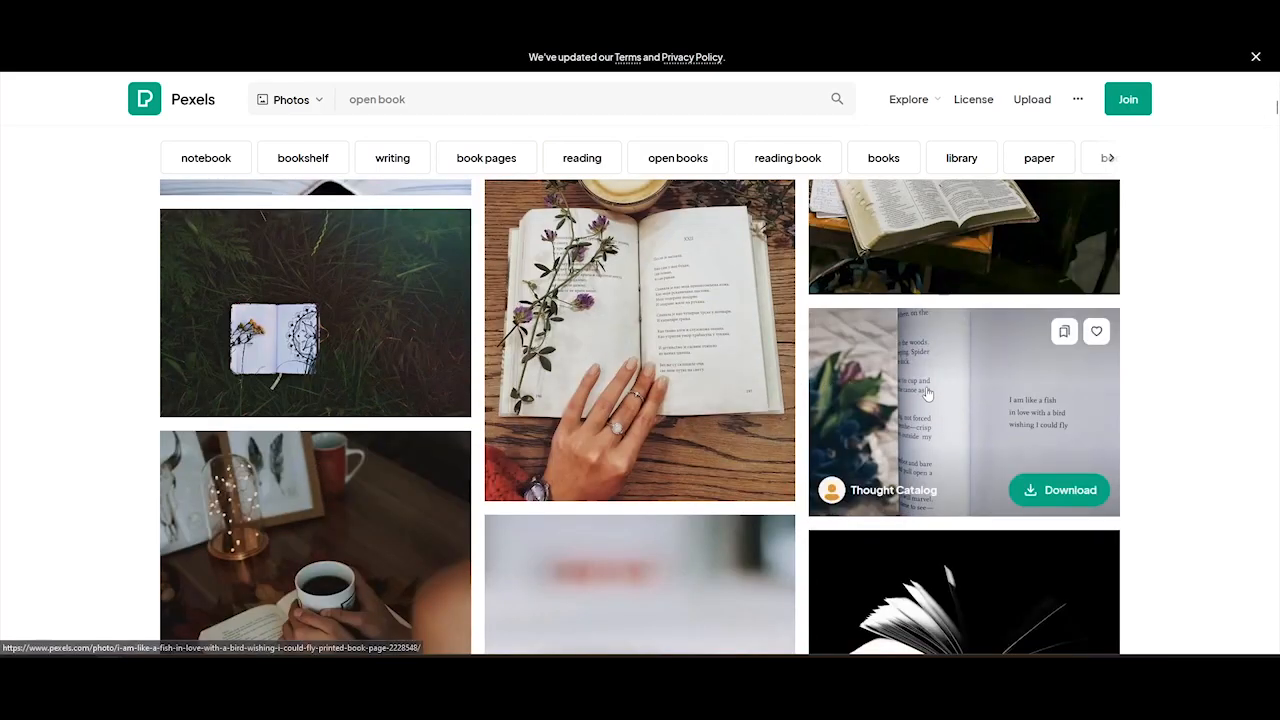
click(927, 393)
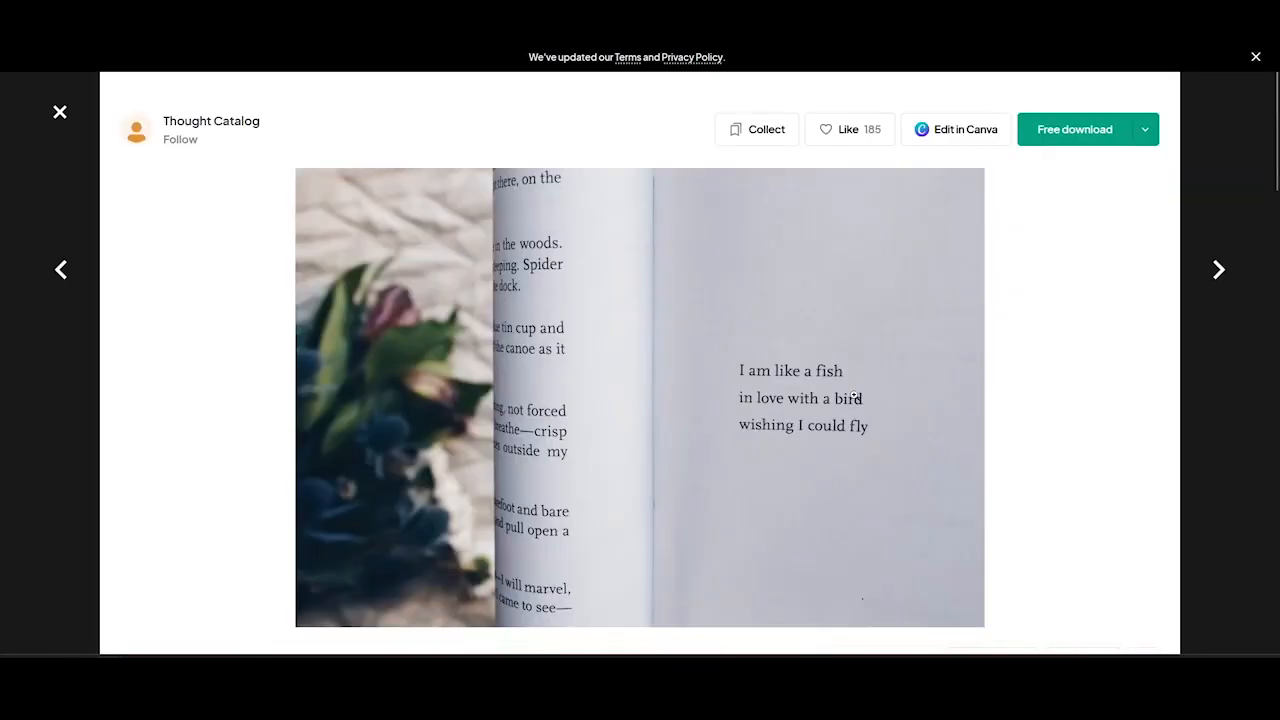
Copy the full-size book-page photo from Pexels and paste it onto the blank PowerPoint slide
right_click(576, 310)
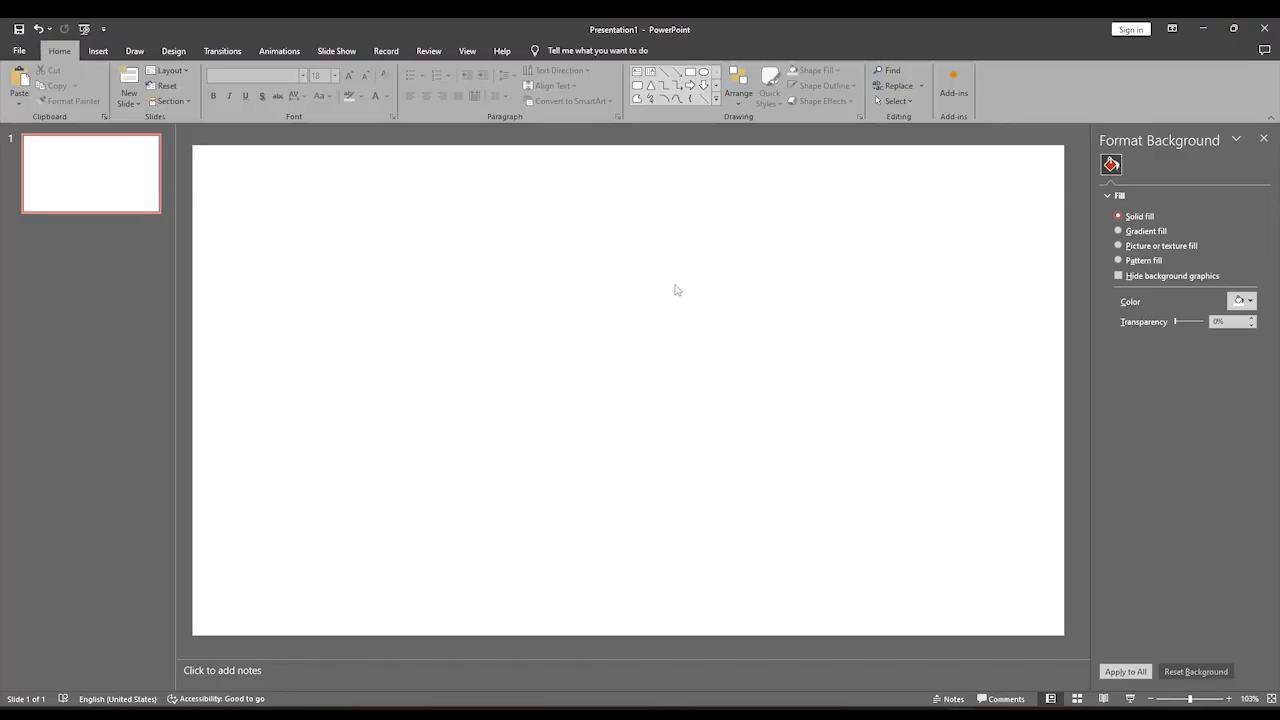
key(ctrl+v)
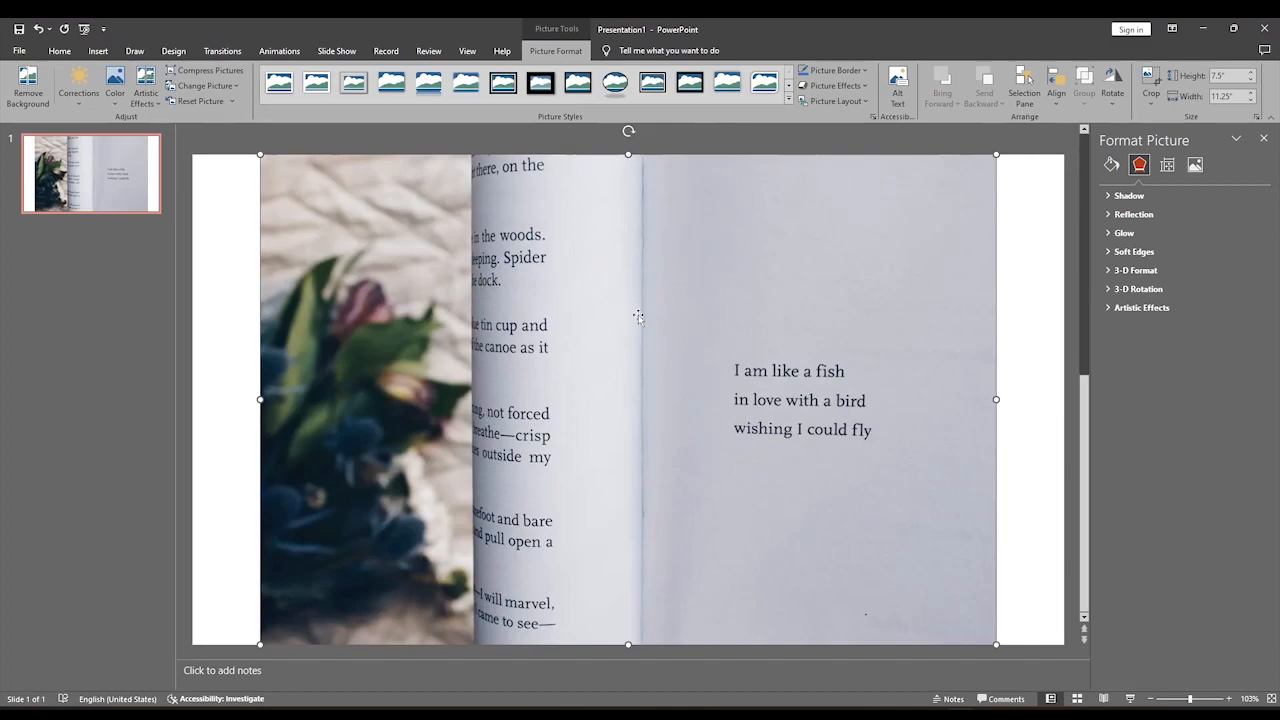
Add a text box containing the photo's Pexels source URL and reduce its text to 14 pt
text(https://www.pexels.com/photo/i-am-like-a-fish-in-love-with-a-bird-wishing-i-could-fly-printed-book-page-2228548/)
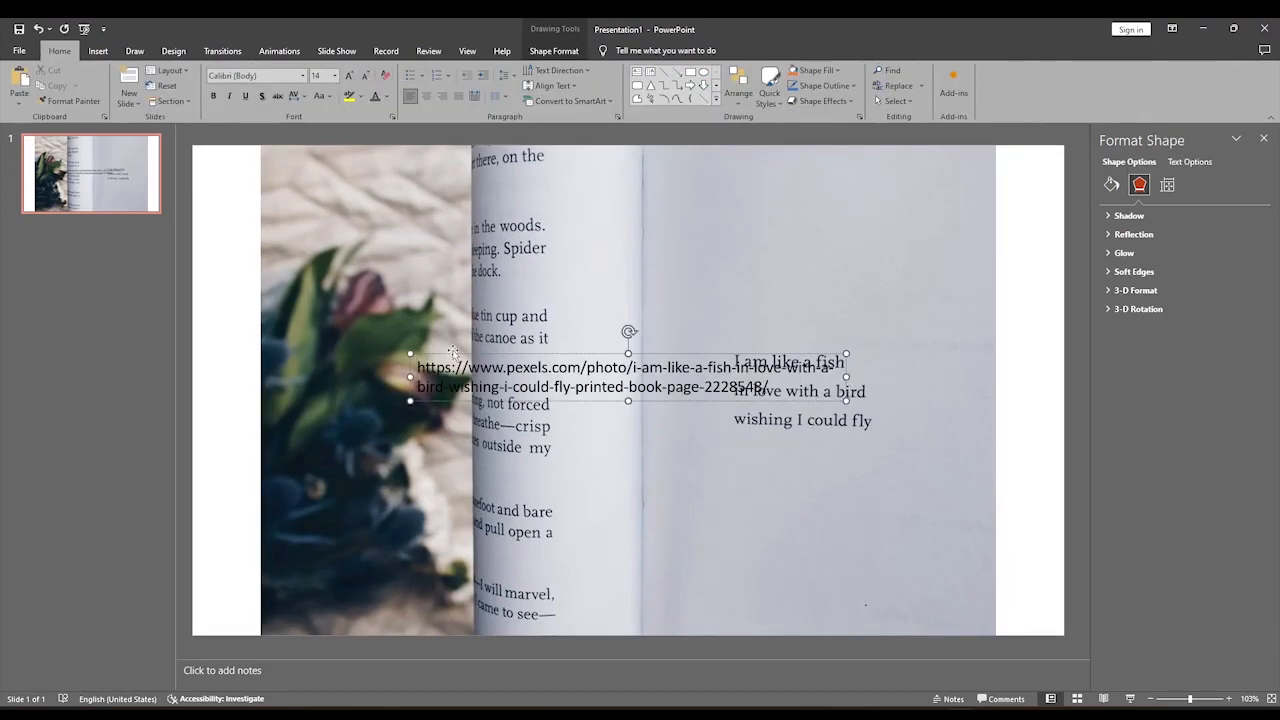
click(364, 76)
click(364, 76)
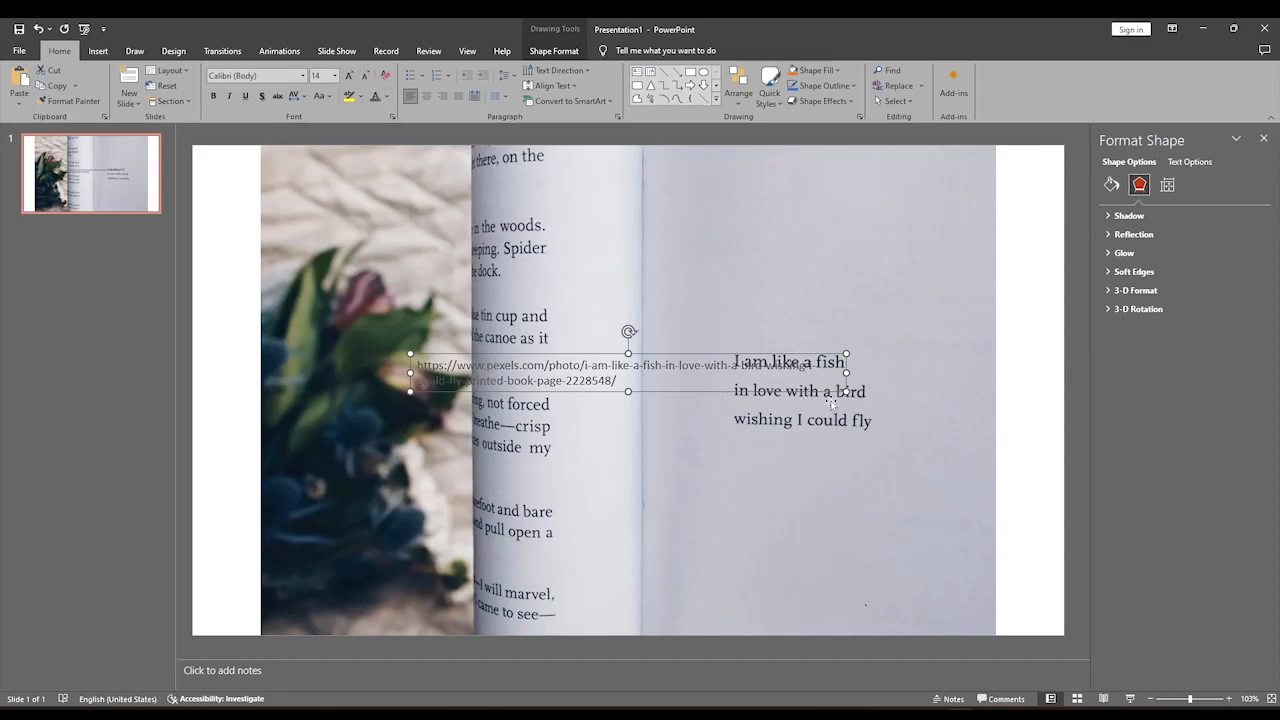
Fit the source URL on a single 12 pt line and place it along the lower edge of the picture
drag(846, 372, 1018, 378)
drag(588, 355, 605, 612)
click(365, 76)
drag(429, 624, 475, 631)
click(1022, 601)
click(979, 629)
drag(1053, 624, 1004, 627)
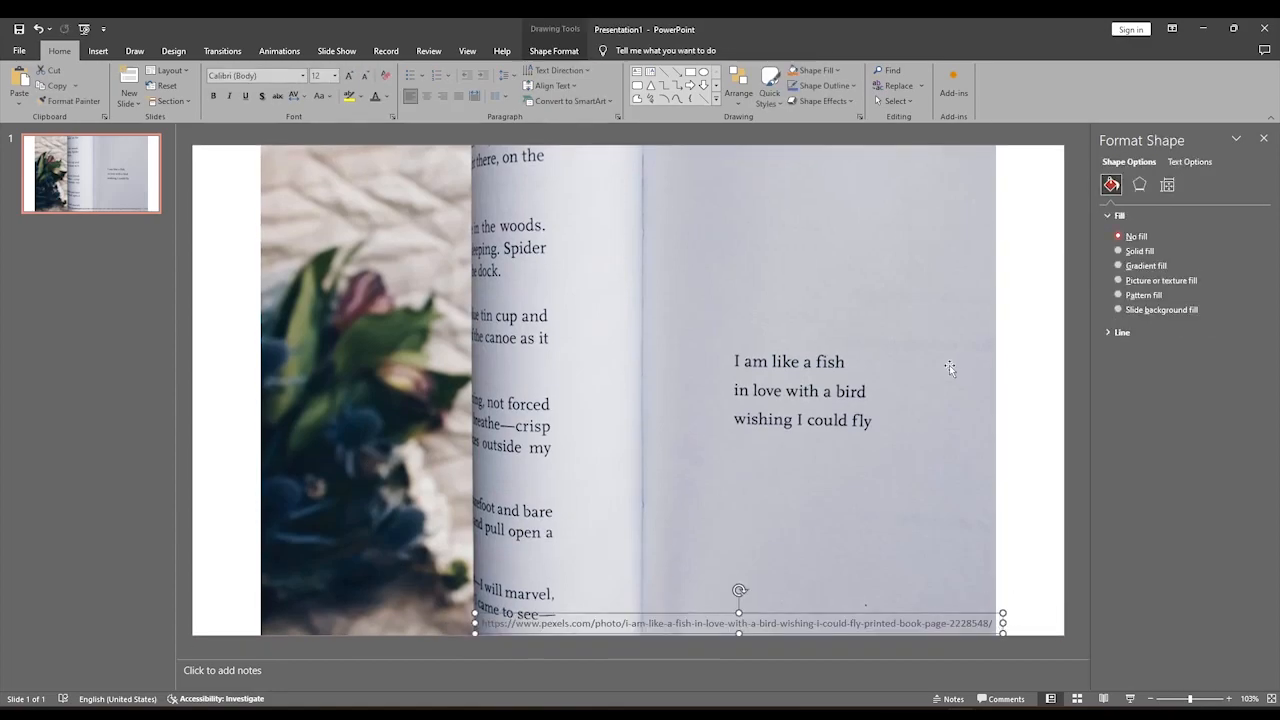
Duplicate the book picture and crop the copy to a blank page patch about 2.21 by 1.44 inches
click(950, 367)
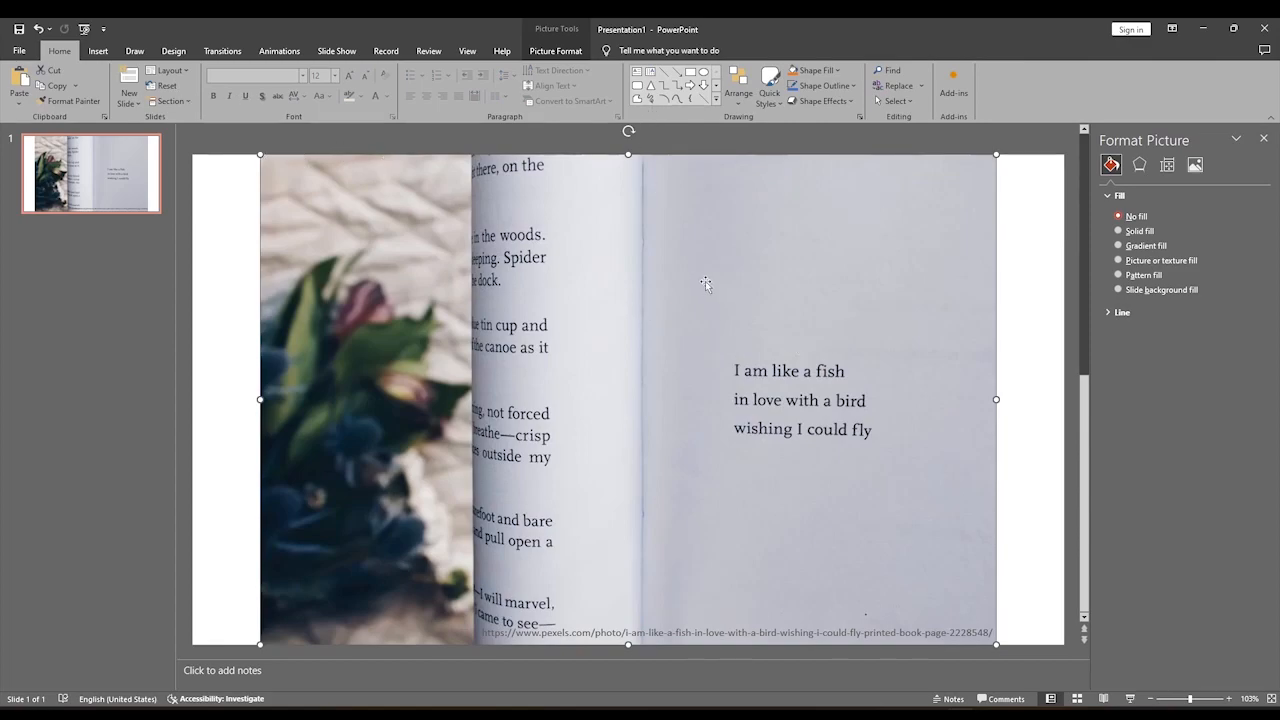
key(ctrl+v)
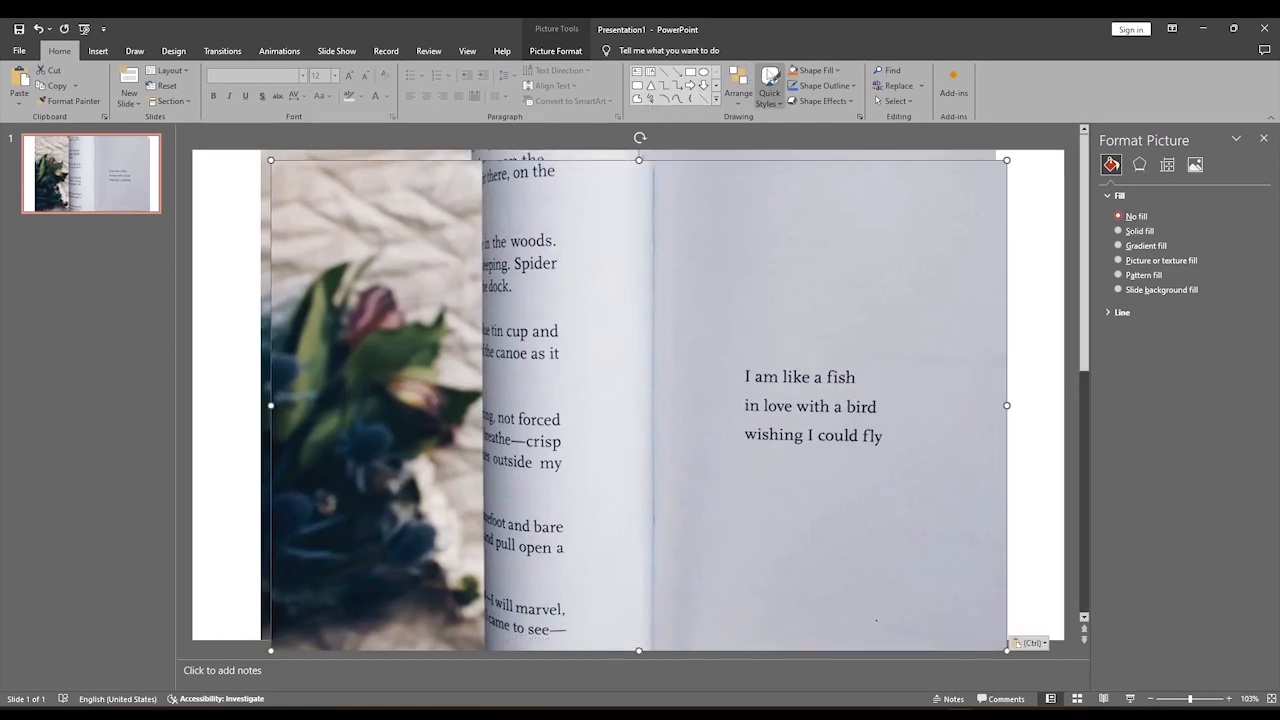
click(555, 50)
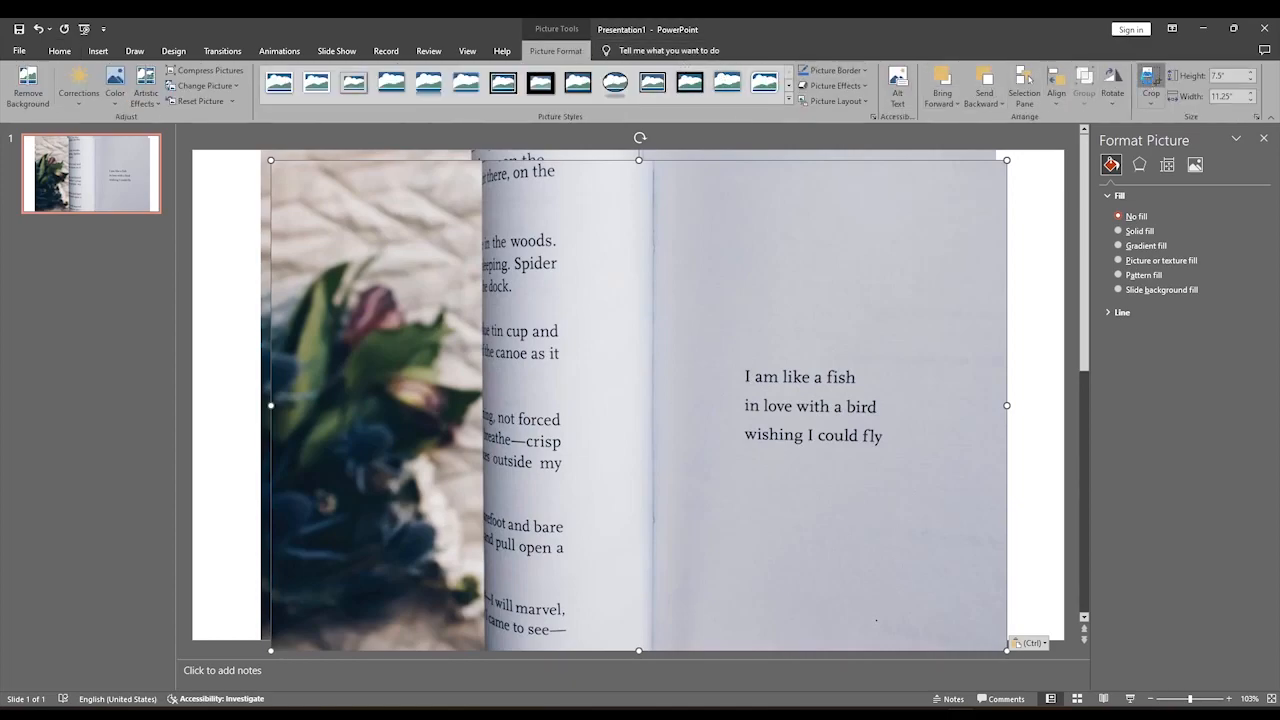
click(1150, 82)
drag(277, 157, 737, 270)
drag(999, 639, 881, 365)
click(1050, 369)
Move the blank page patch over the printed poem so it covers all three lines
drag(825, 326, 823, 394)
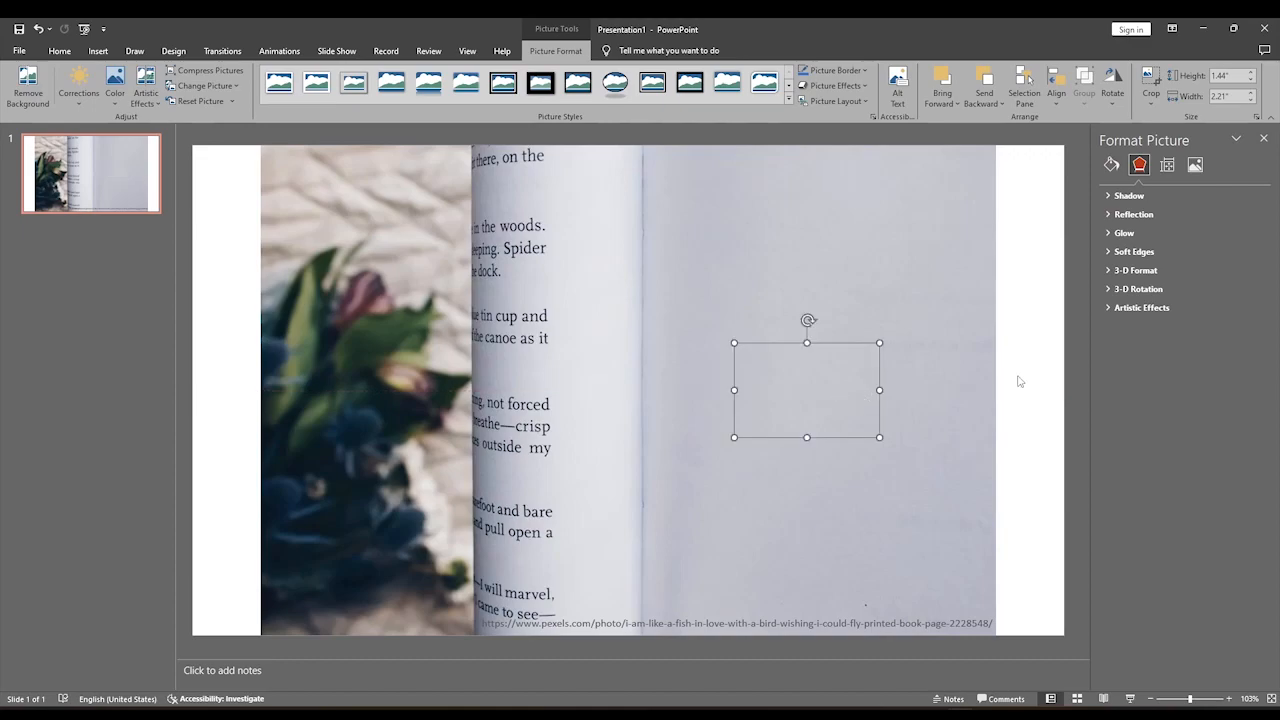
click(1014, 380)
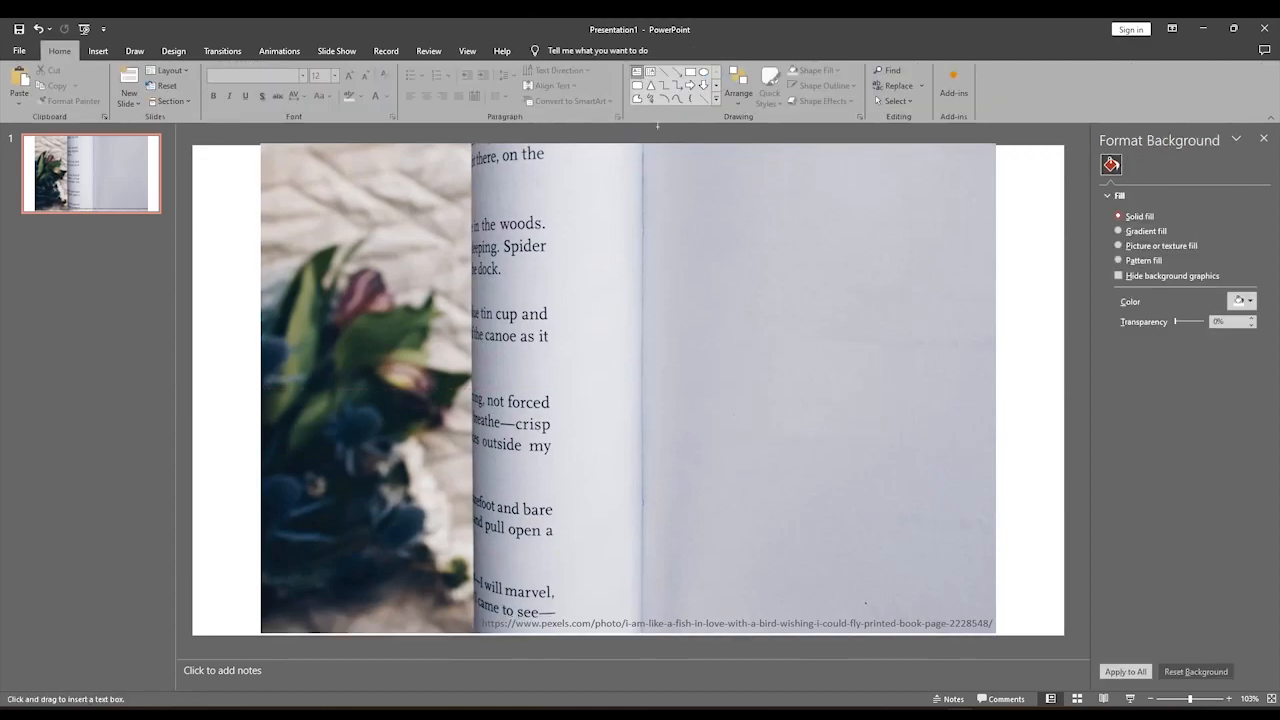
Add a page text box about 3.8" wide: "It's not especially hard to make a book say anything you want in a few minutes with PowerPoint."
drag(710, 285, 958, 517)
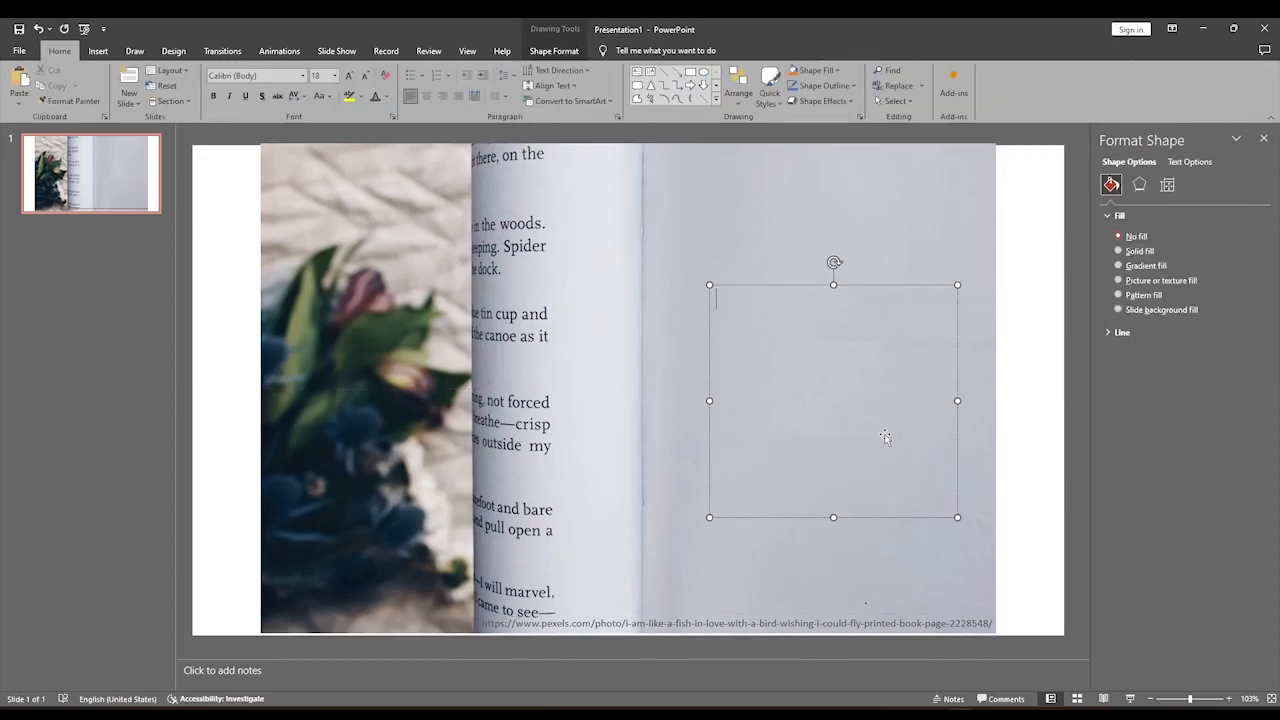
text(It's no)
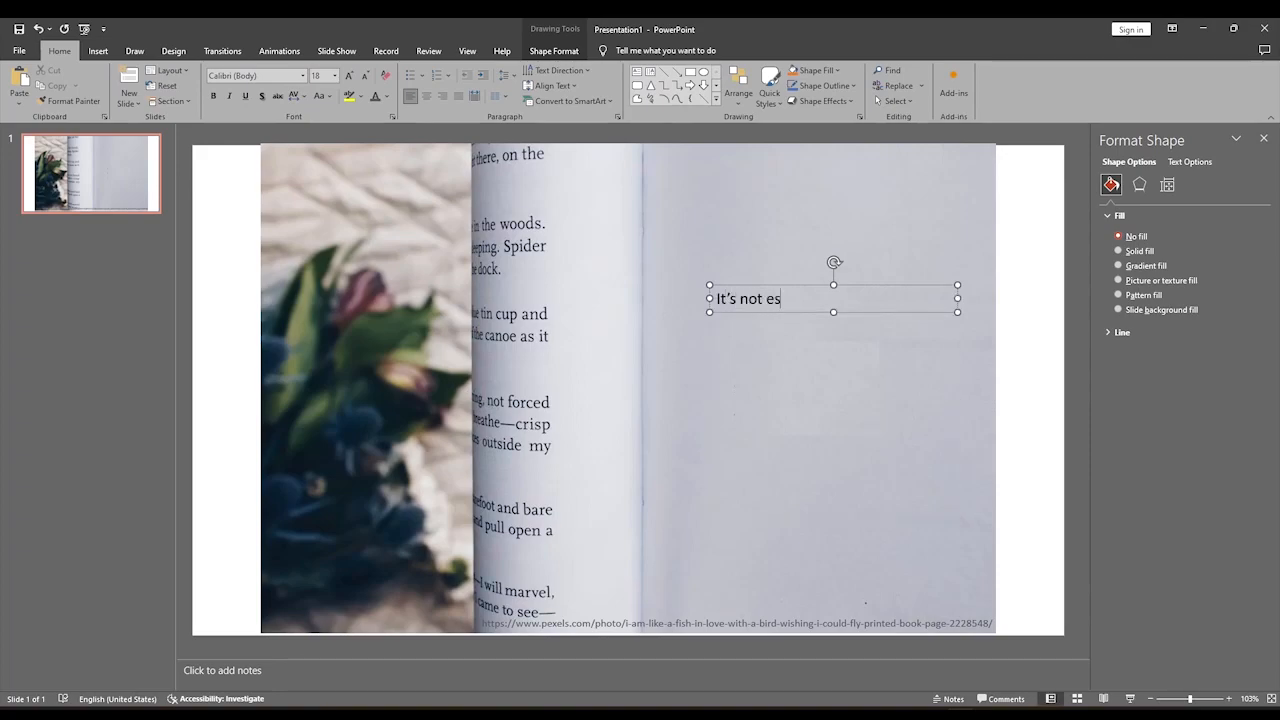
text(t especially hard to make)
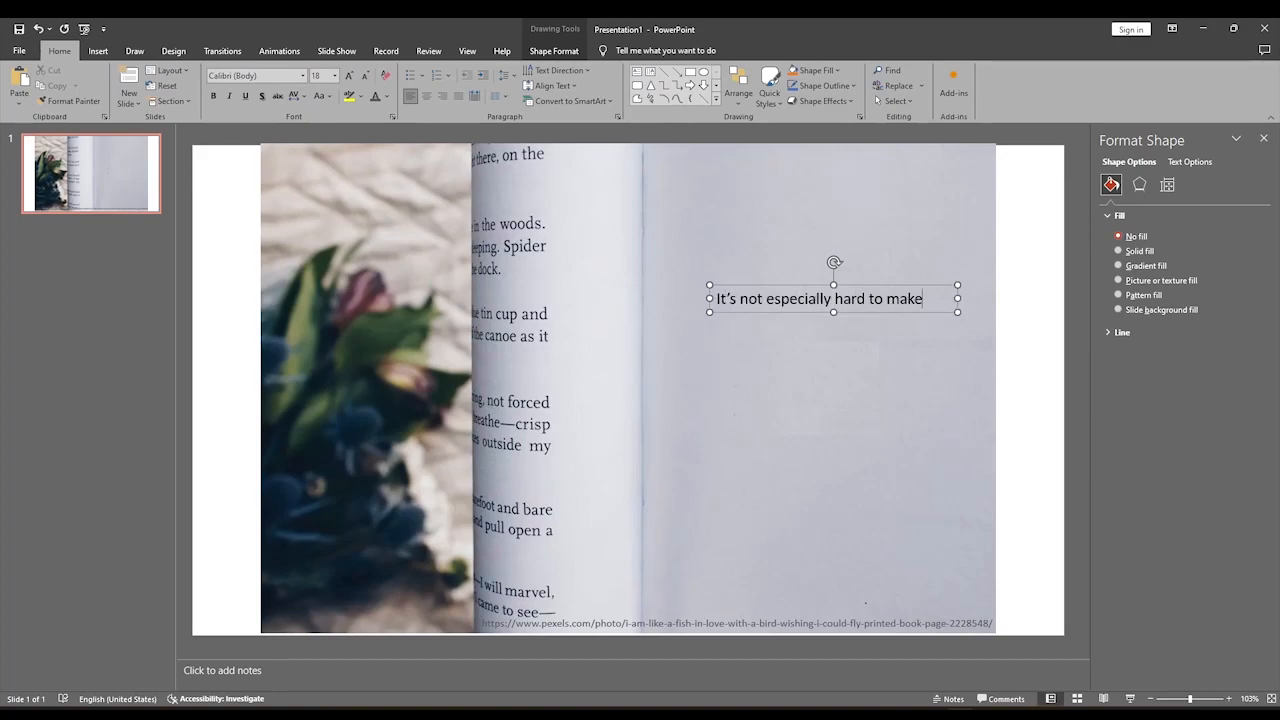
text( a book say anyth)
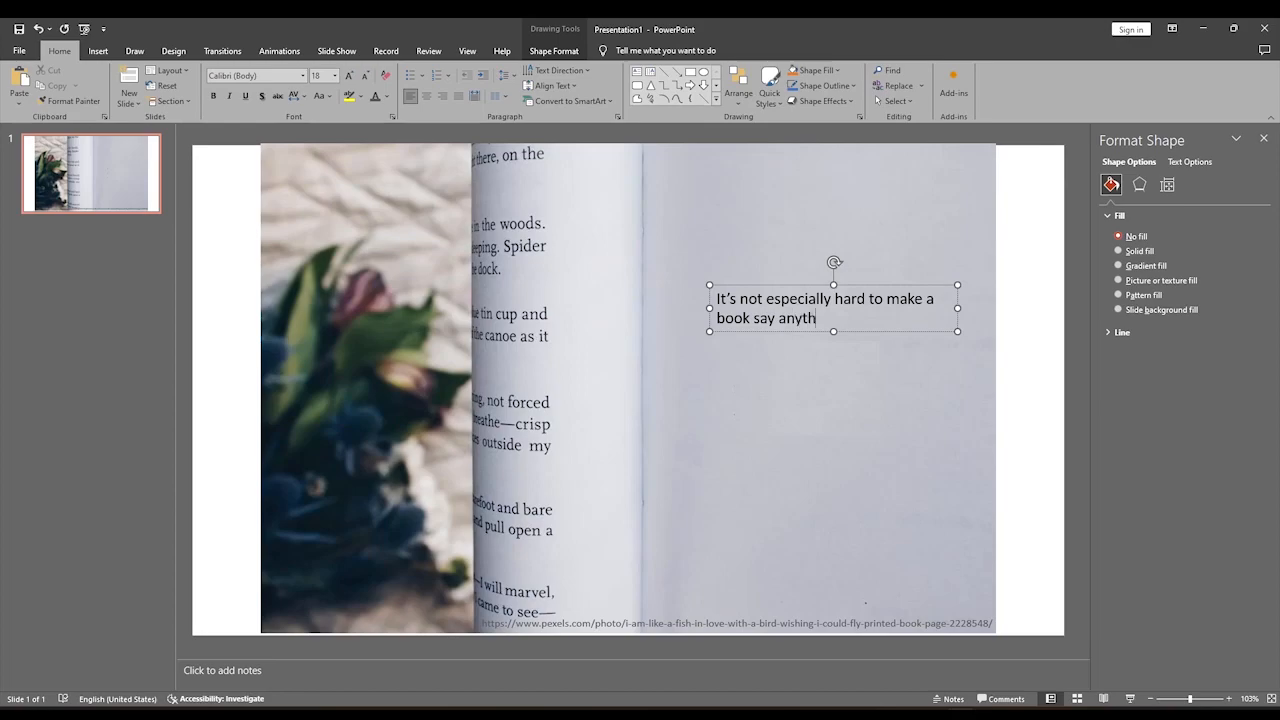
text(ing you want in a few minutes with Powe)
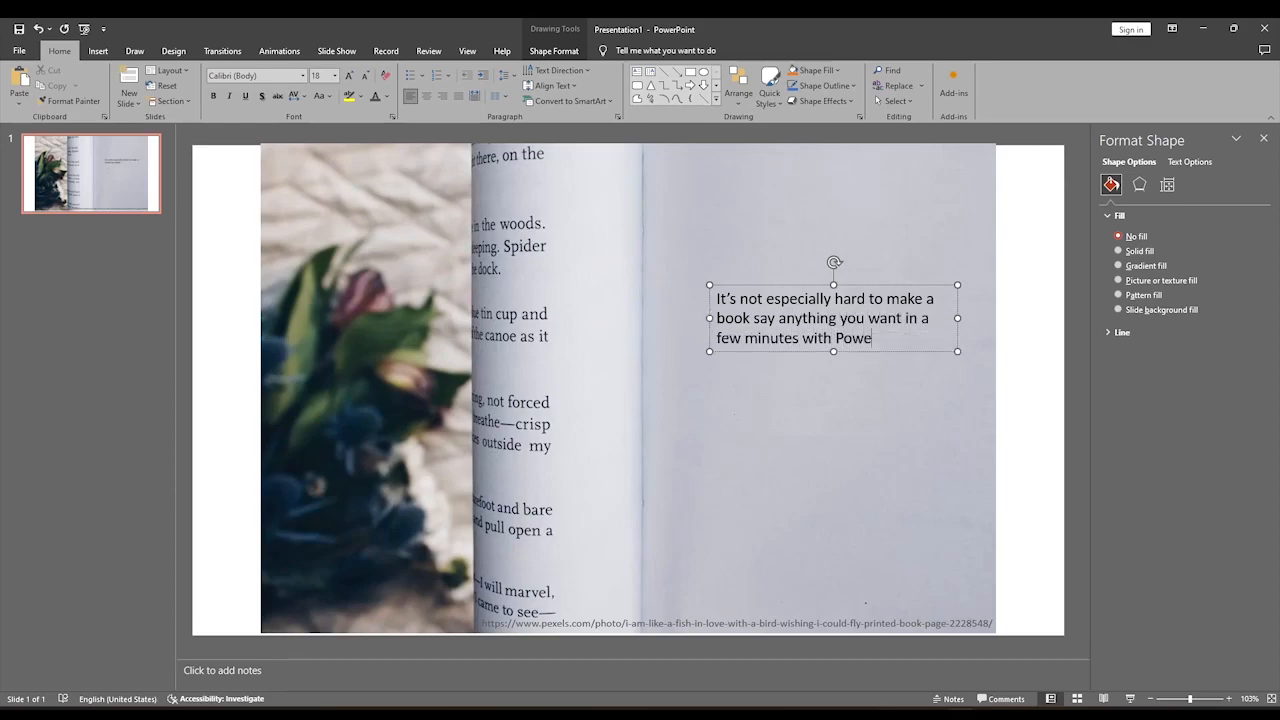
text(rPoint.)
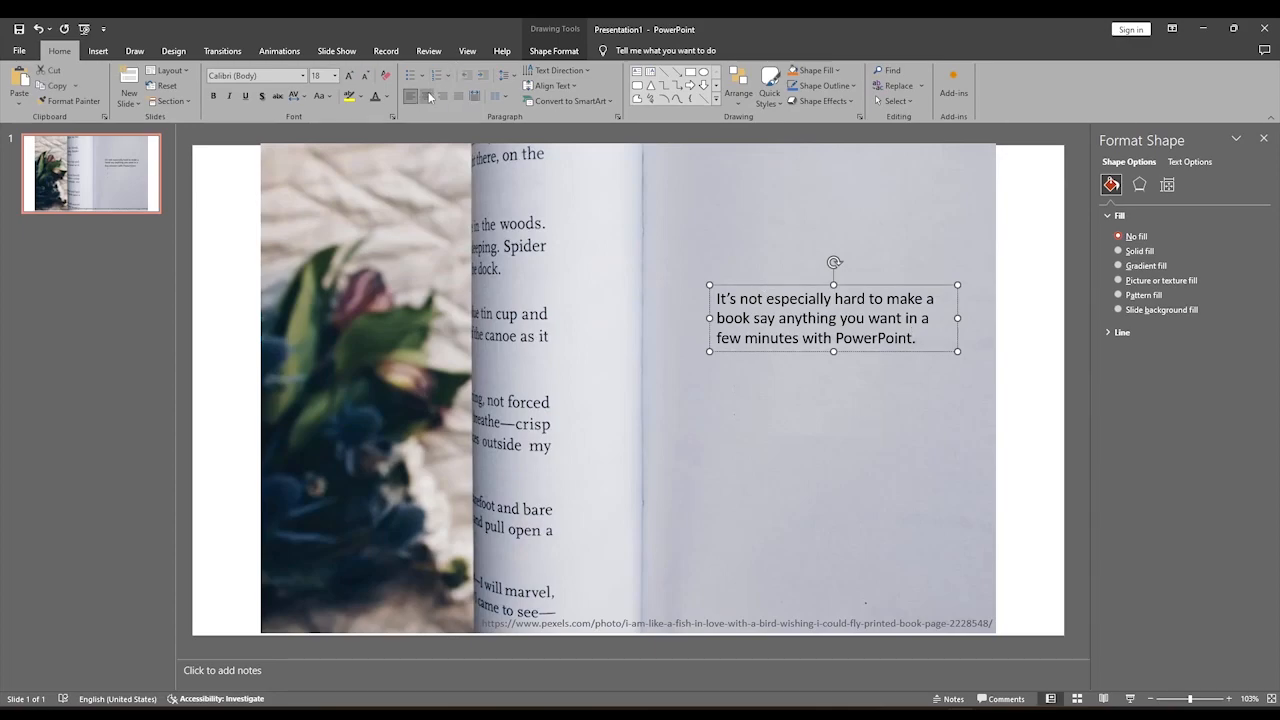
Center the quote in its text box and set its line spacing to 1.5
click(426, 96)
click(503, 75)
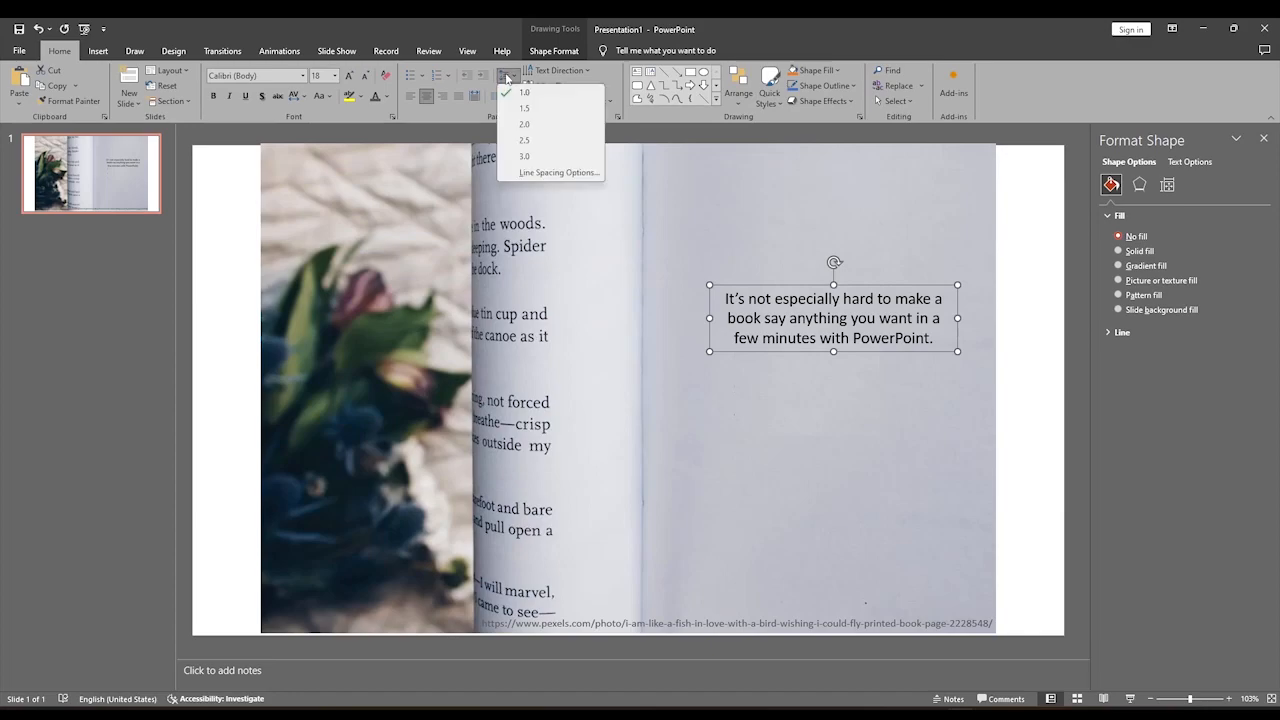
click(512, 100)
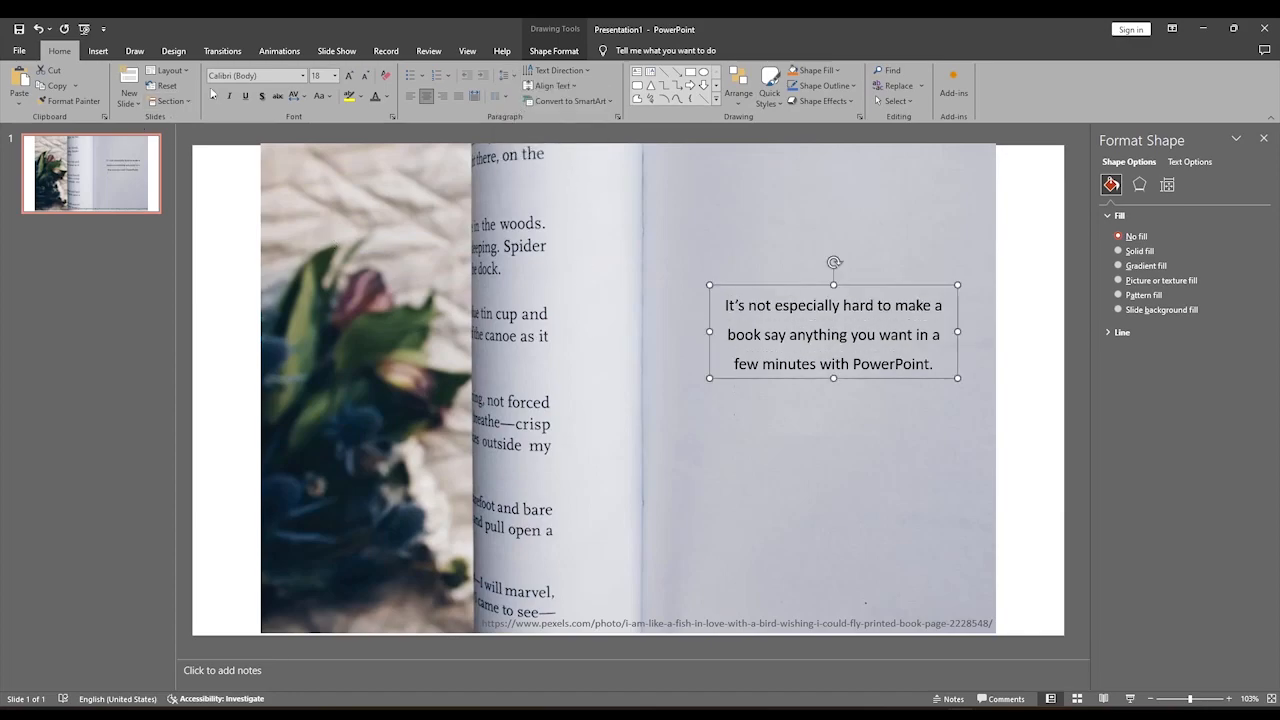
Set the quote's font to Georgia and move its text box down toward the middle of the page
click(276, 76)
text(Georgia)
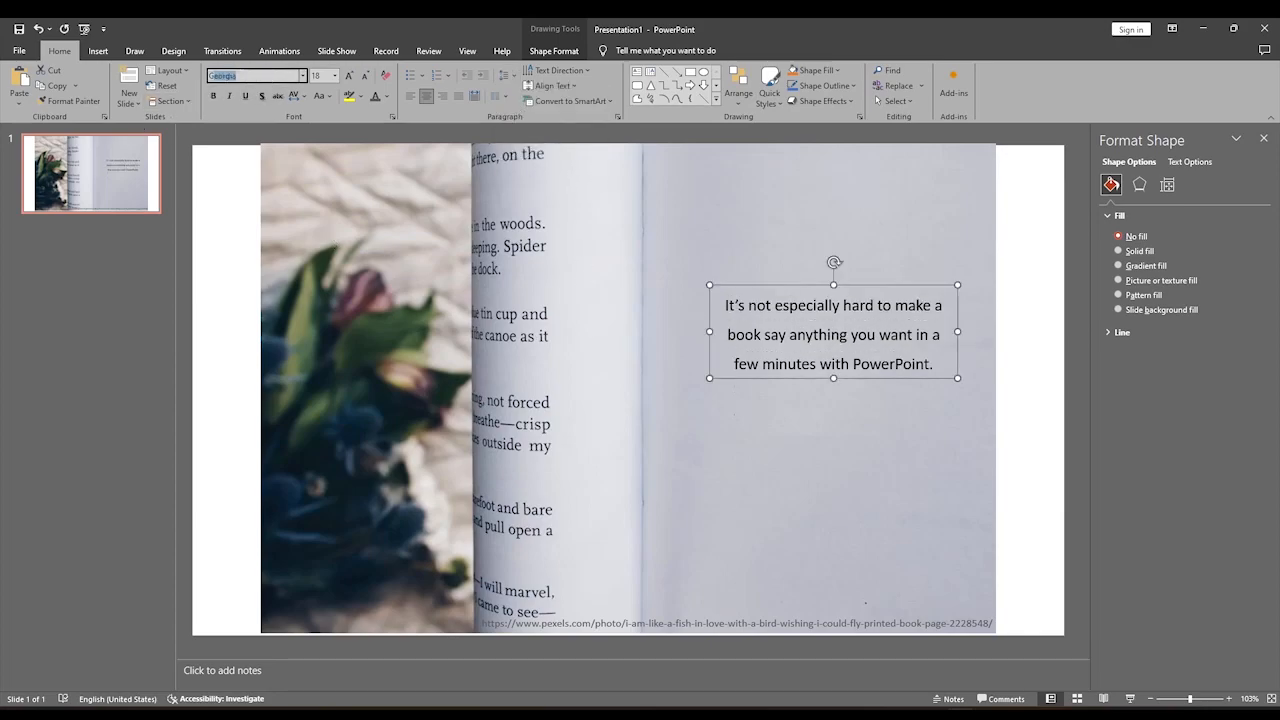
key(Return)
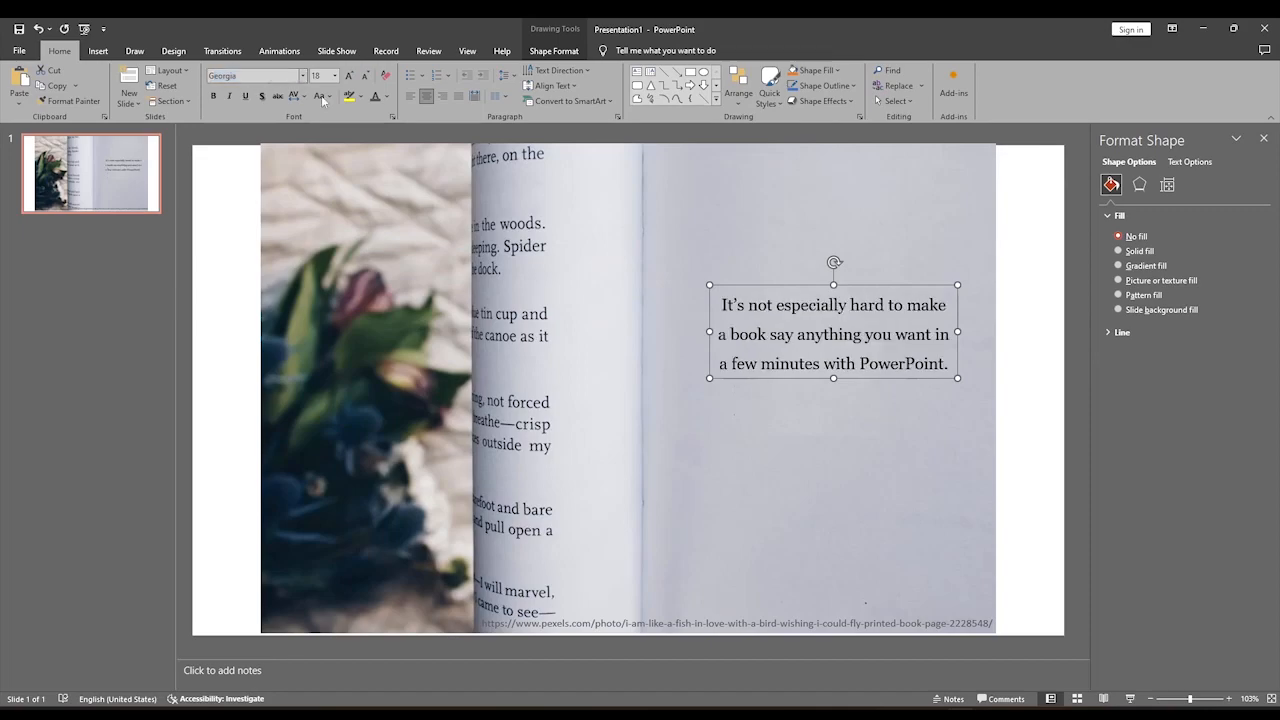
drag(819, 376, 816, 422)
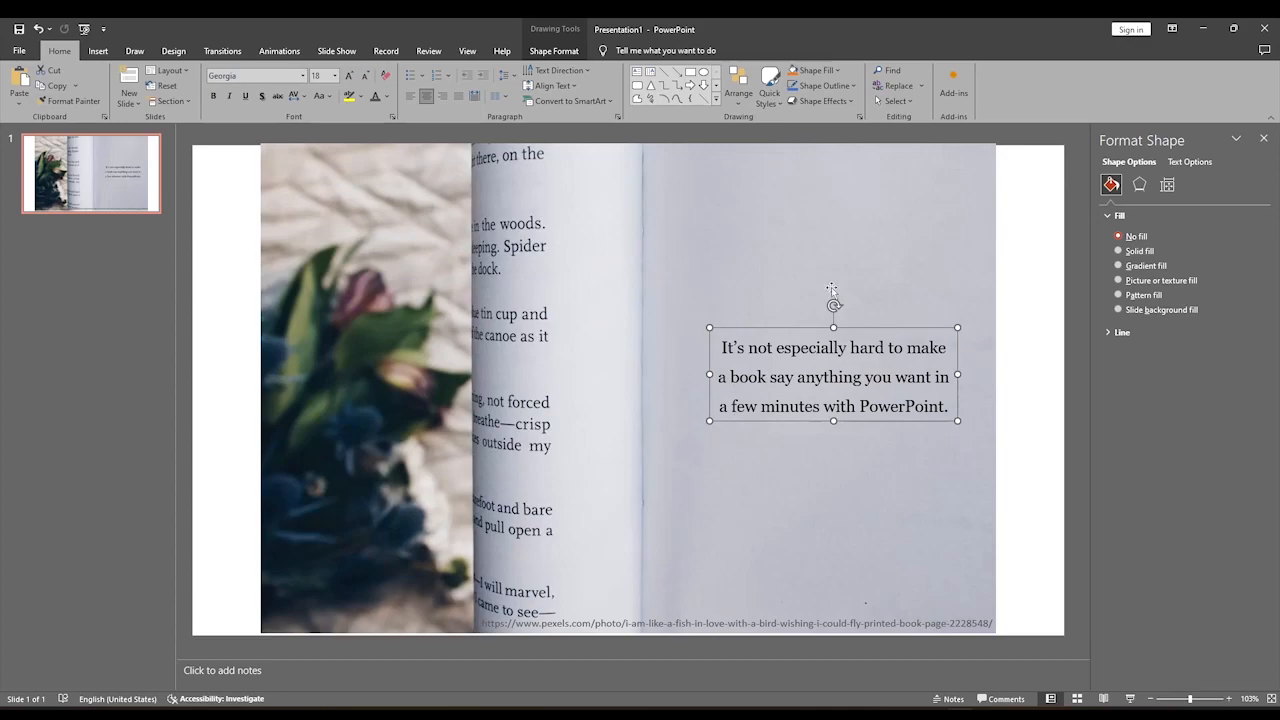
click(830, 210)
Select the quote's text and apply a gradient variation as its text fill
click(862, 377)
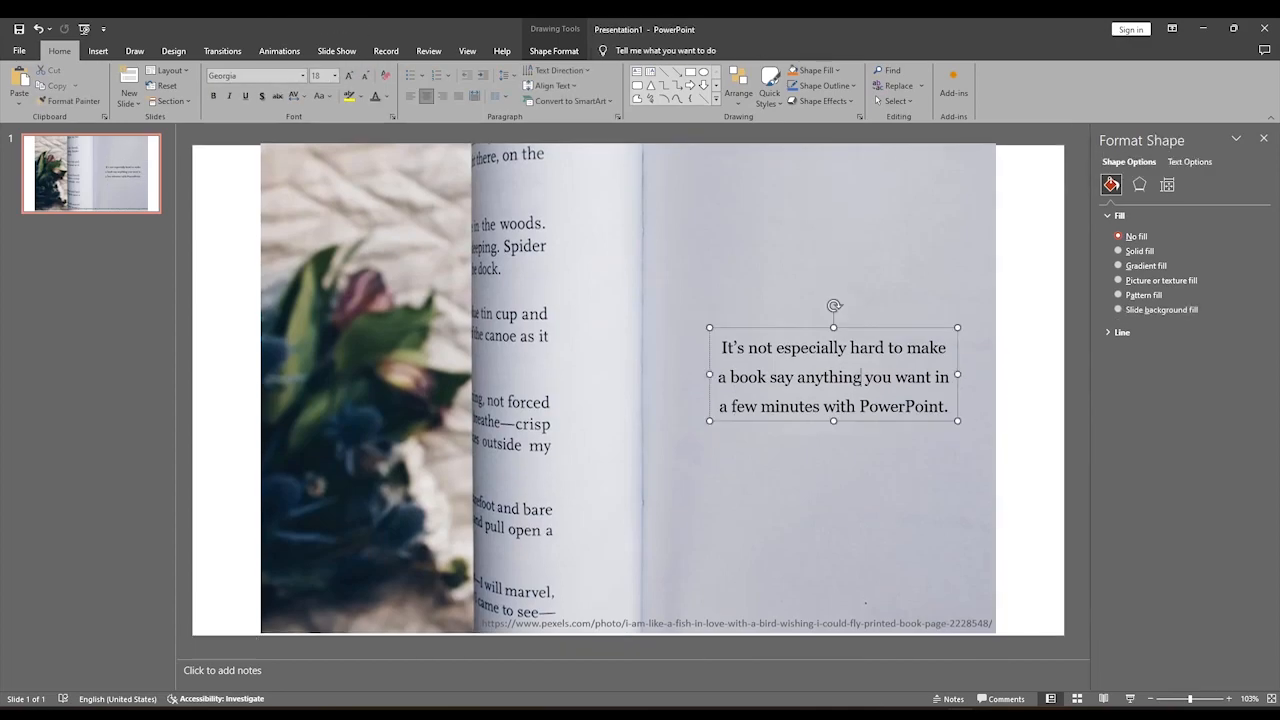
click(776, 328)
click(554, 50)
click(700, 70)
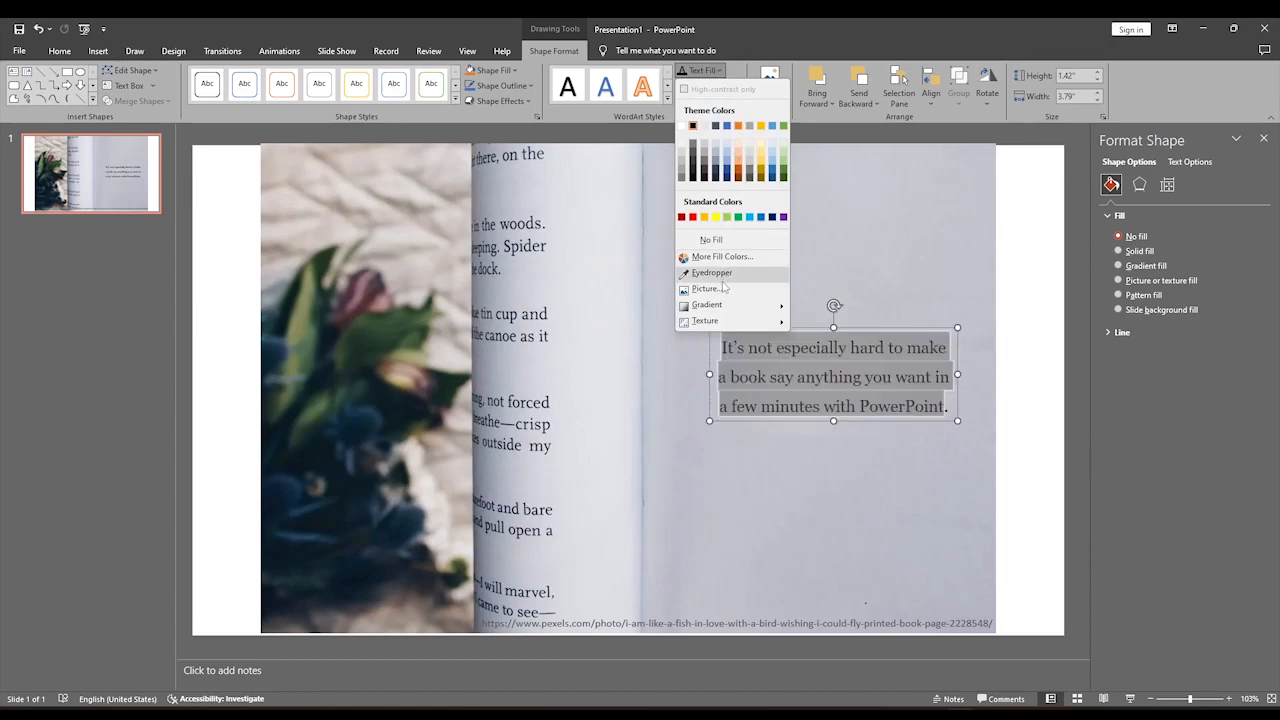
mouse_move(760, 306)
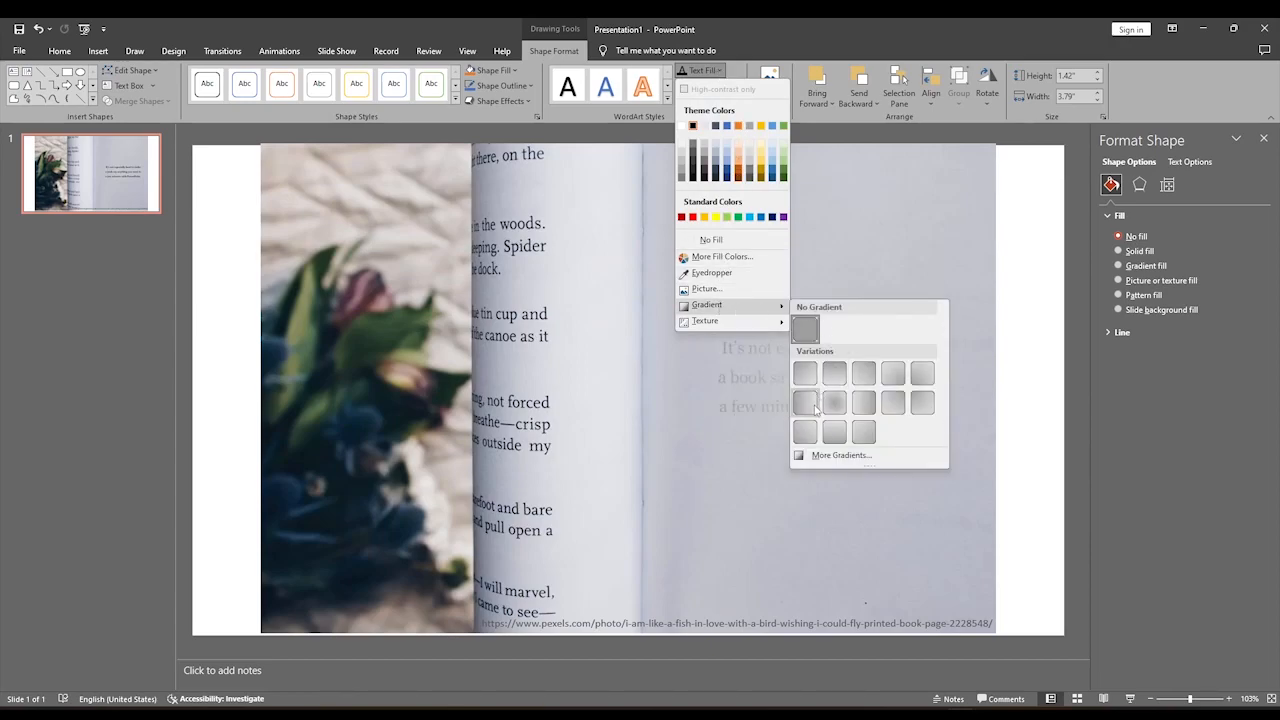
click(814, 405)
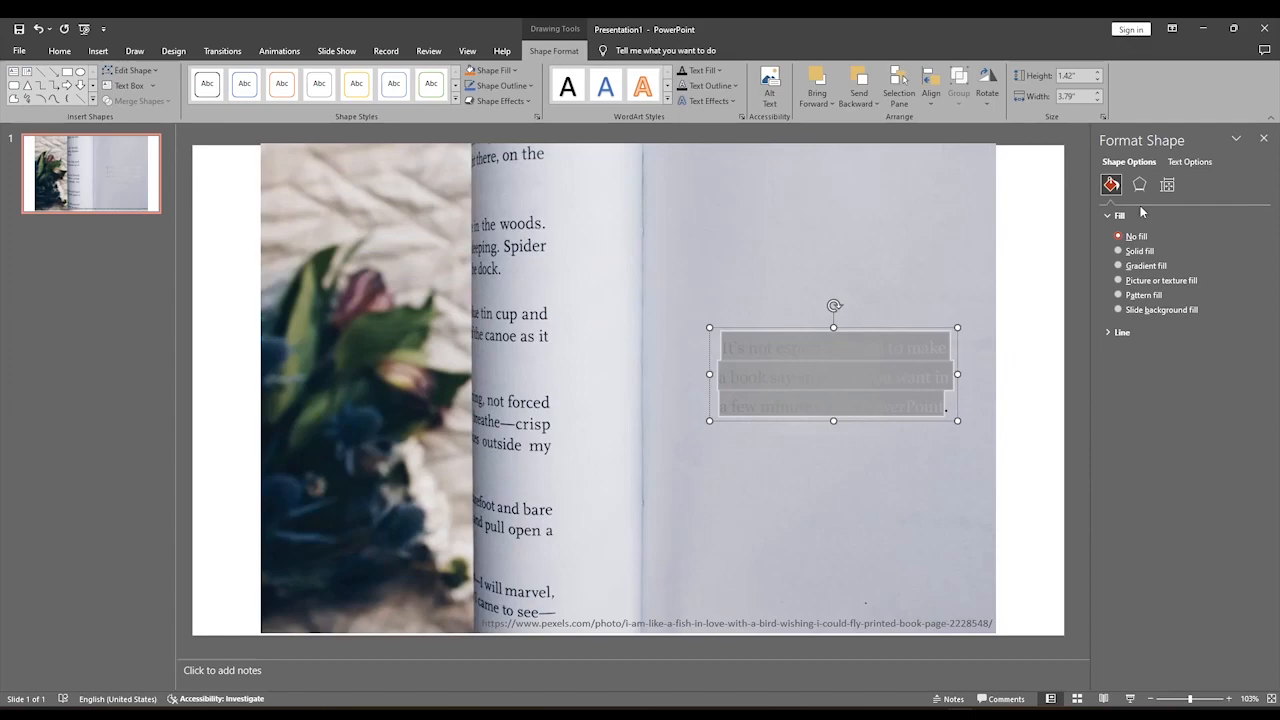
Set the end stop of the quote's text fill gradient to the orange theme color
click(1189, 162)
click(1140, 163)
click(1189, 163)
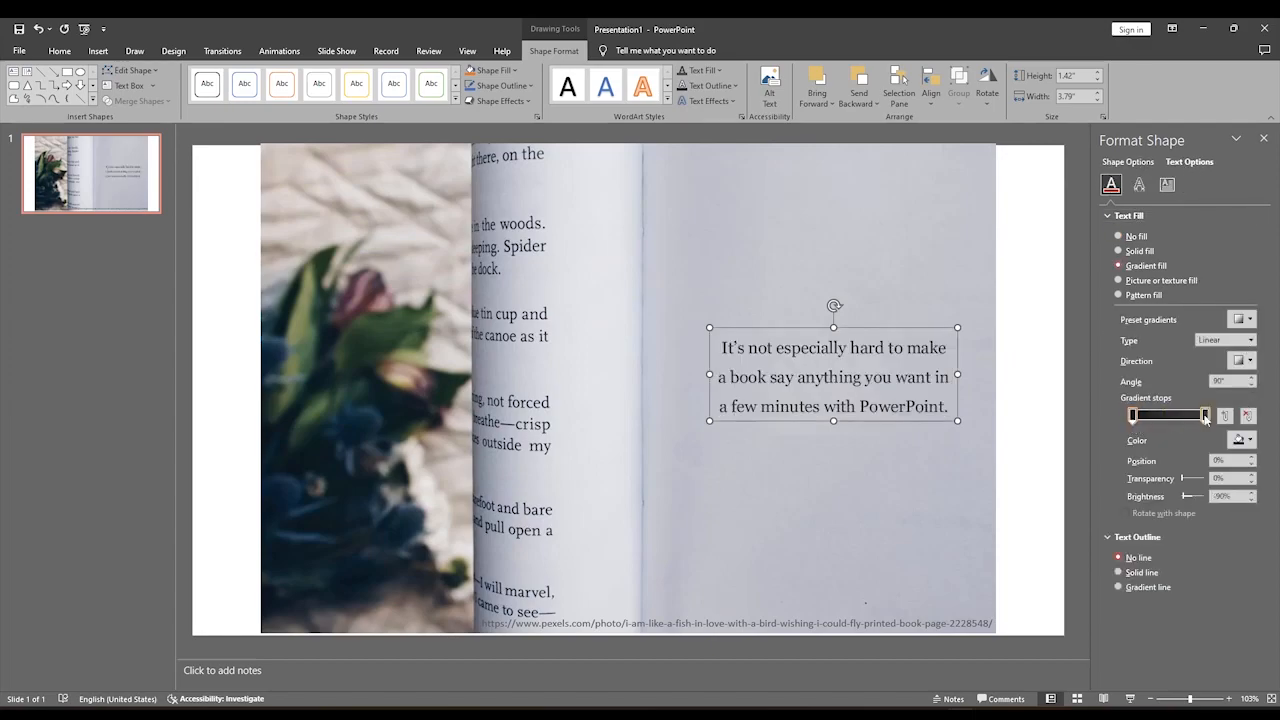
click(1206, 418)
click(1243, 440)
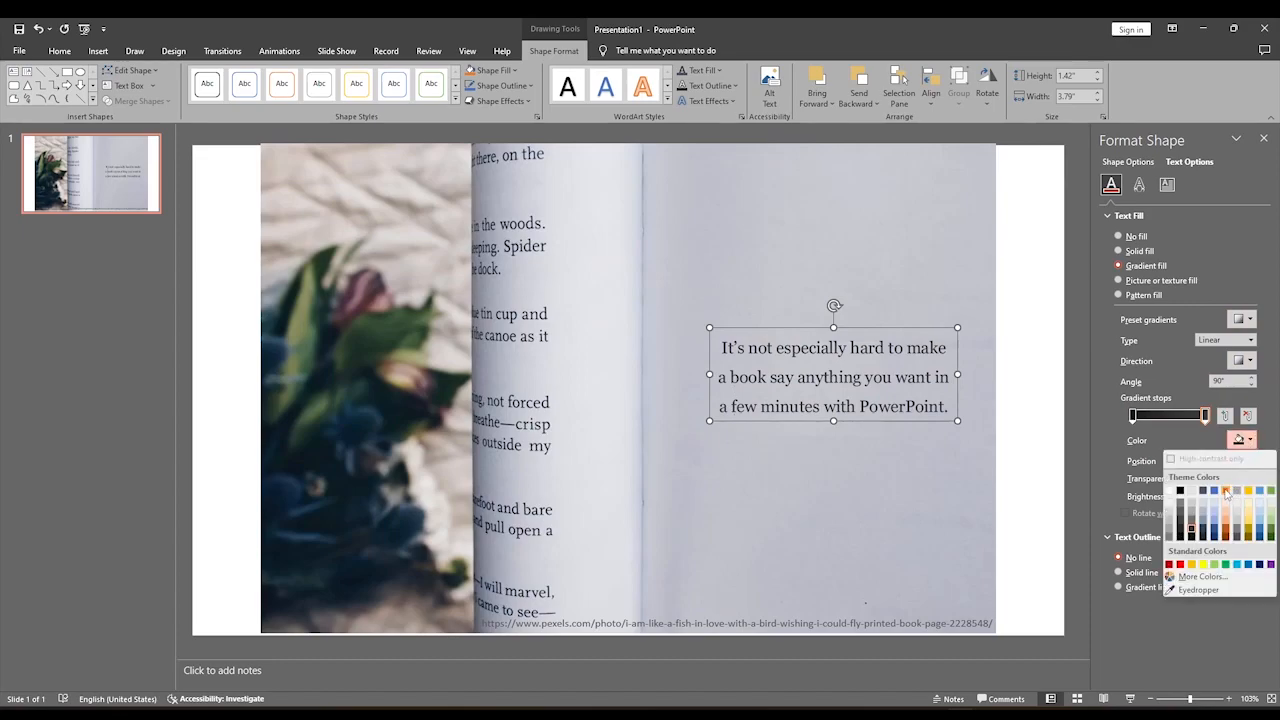
click(1226, 491)
Set the text fill gradient's linear direction so it runs horizontally across the quote at 0°
click(1245, 319)
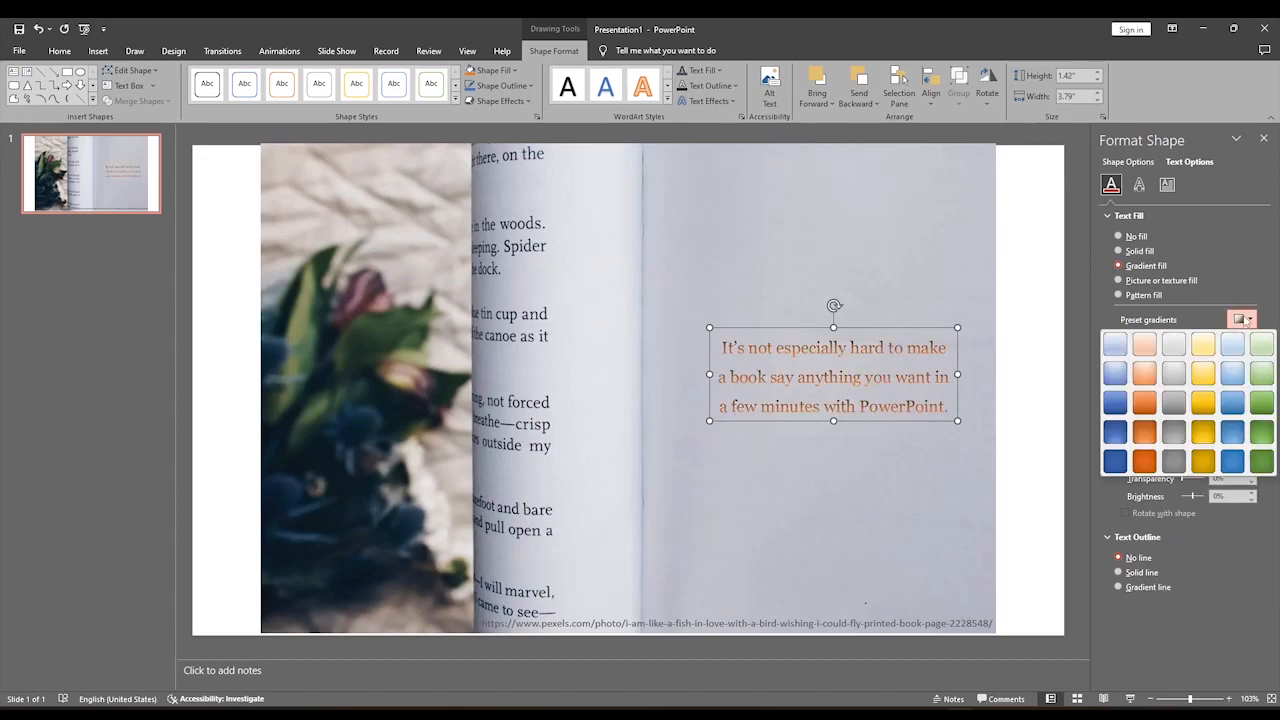
click(1248, 319)
click(1242, 361)
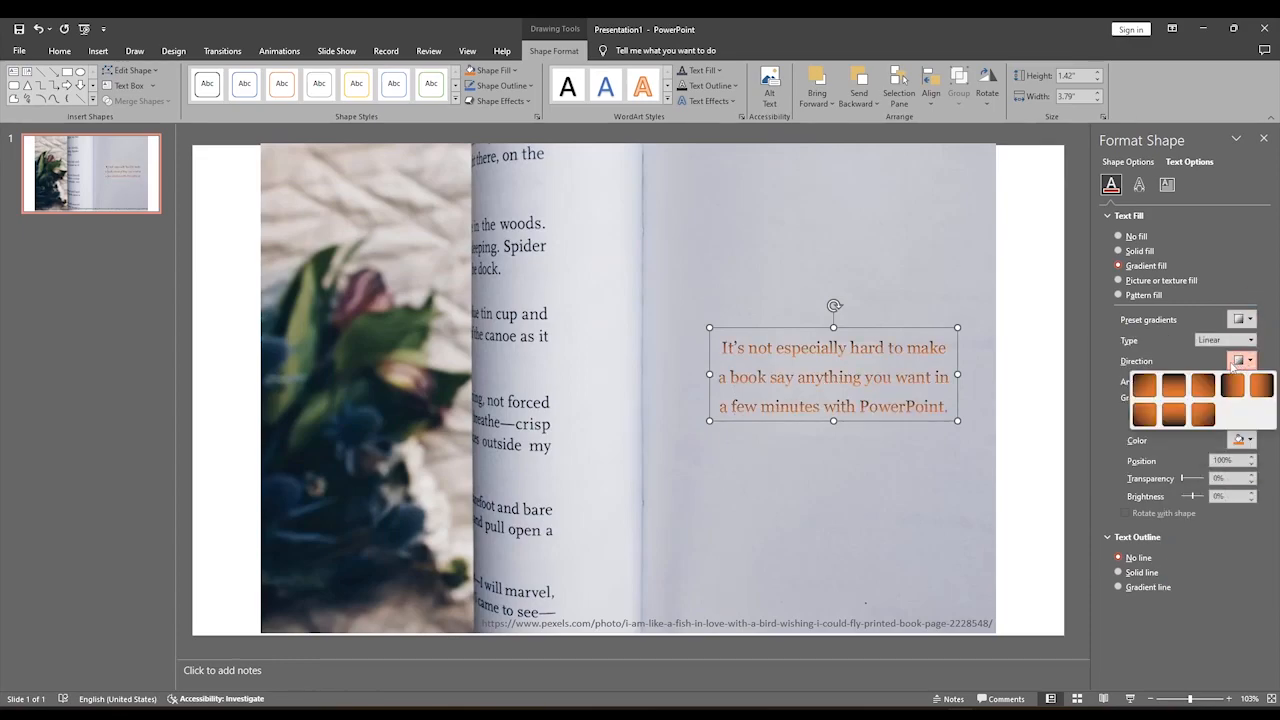
click(1232, 385)
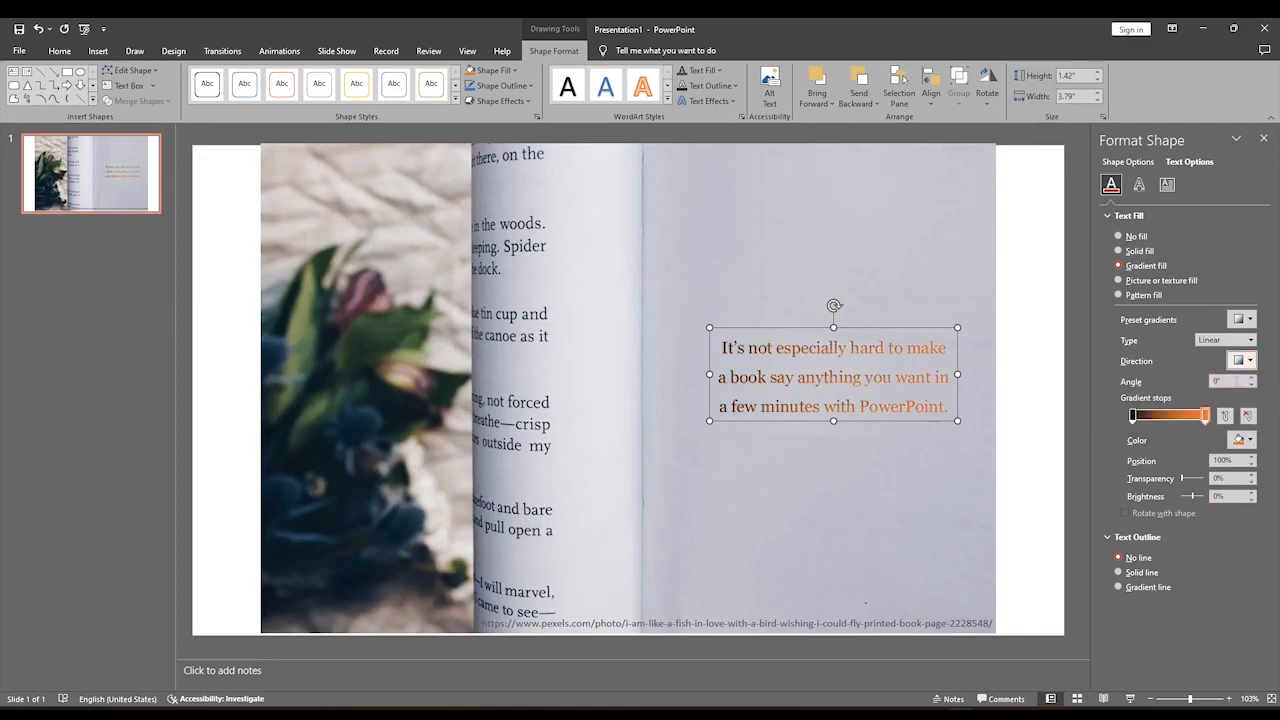
Set the gradient's end stop to the dark theme shade with -75% brightness, and deselect the text box
click(1206, 416)
click(1241, 439)
click(1192, 526)
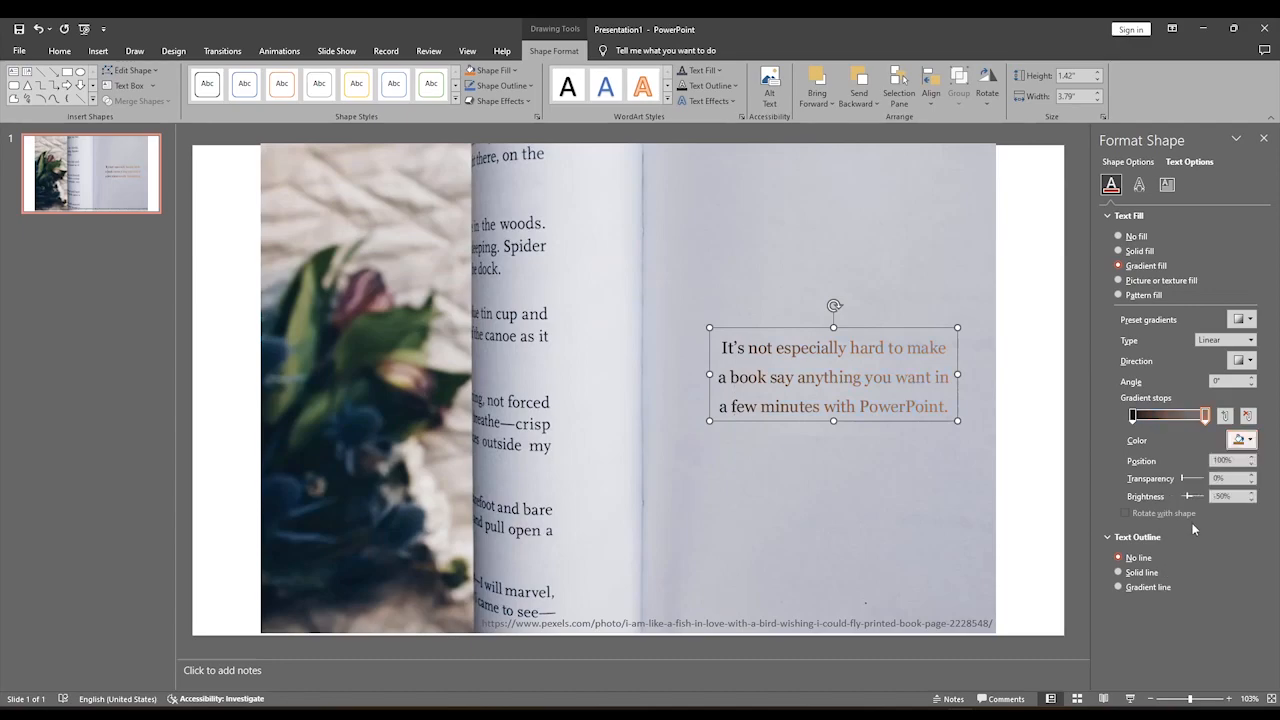
click(1248, 440)
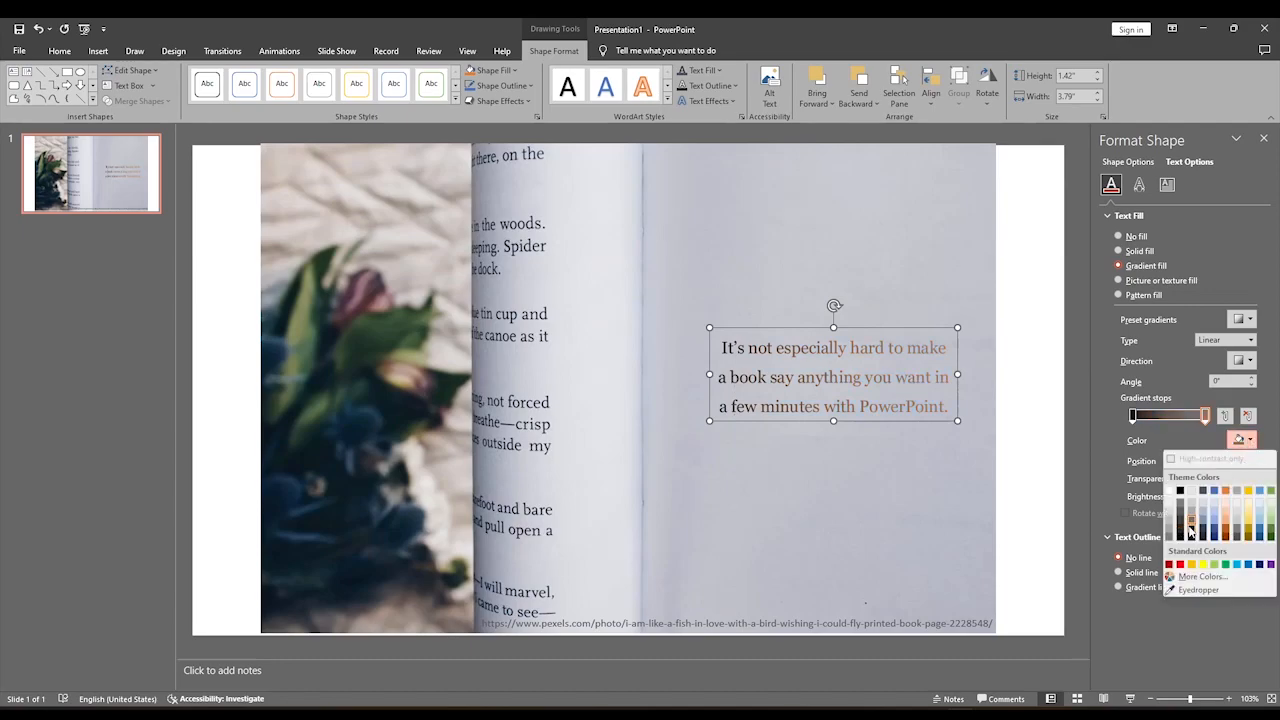
click(1193, 537)
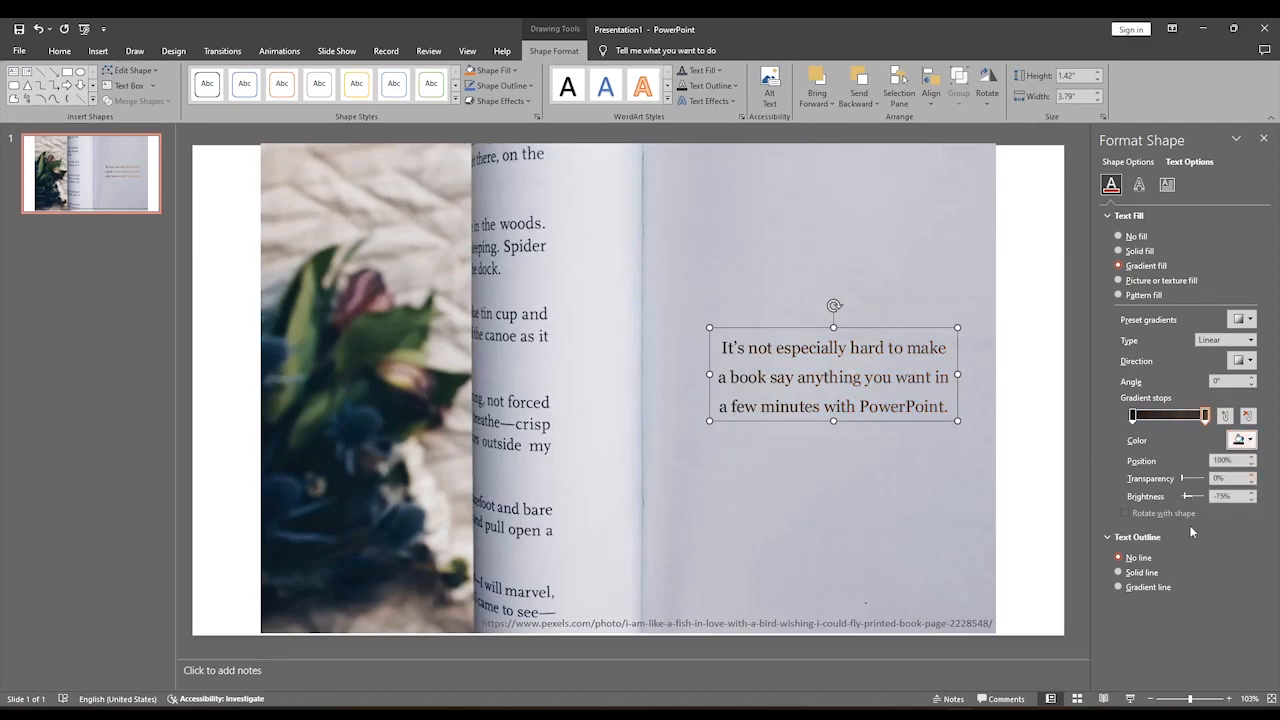
click(1050, 502)
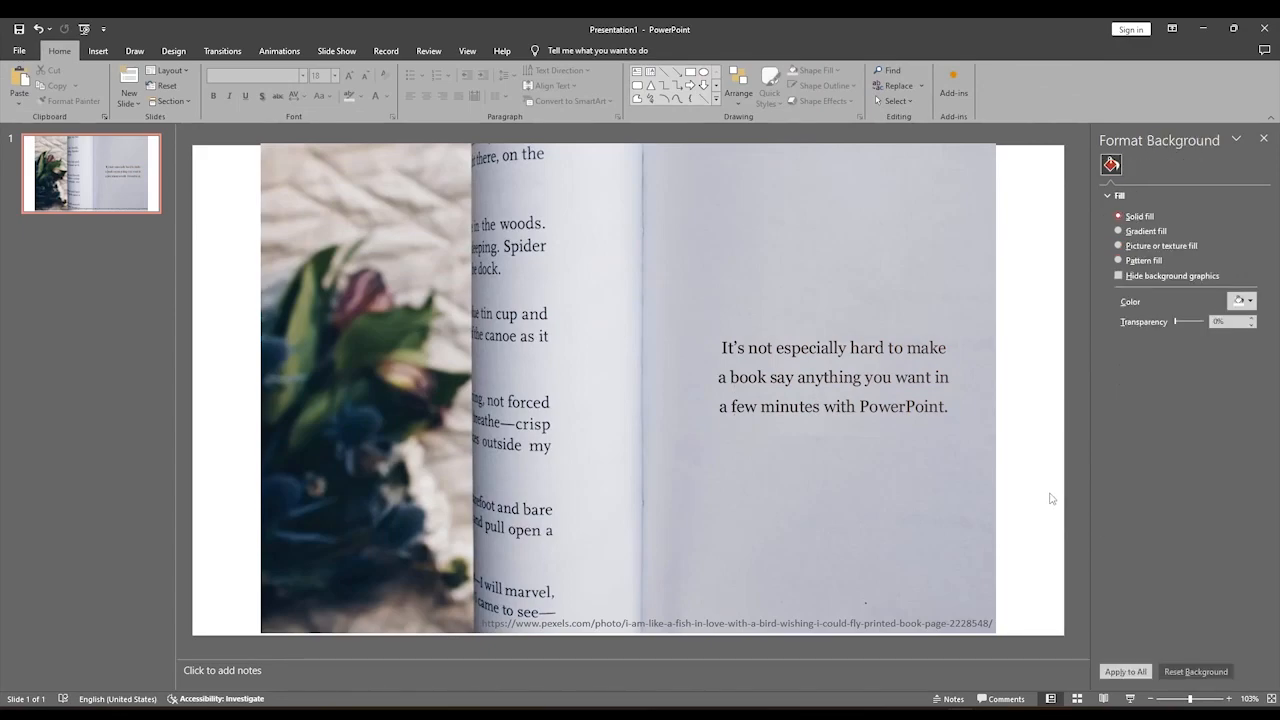
Try moving the quote's text box and the whole page composition slightly down
click(833, 377)
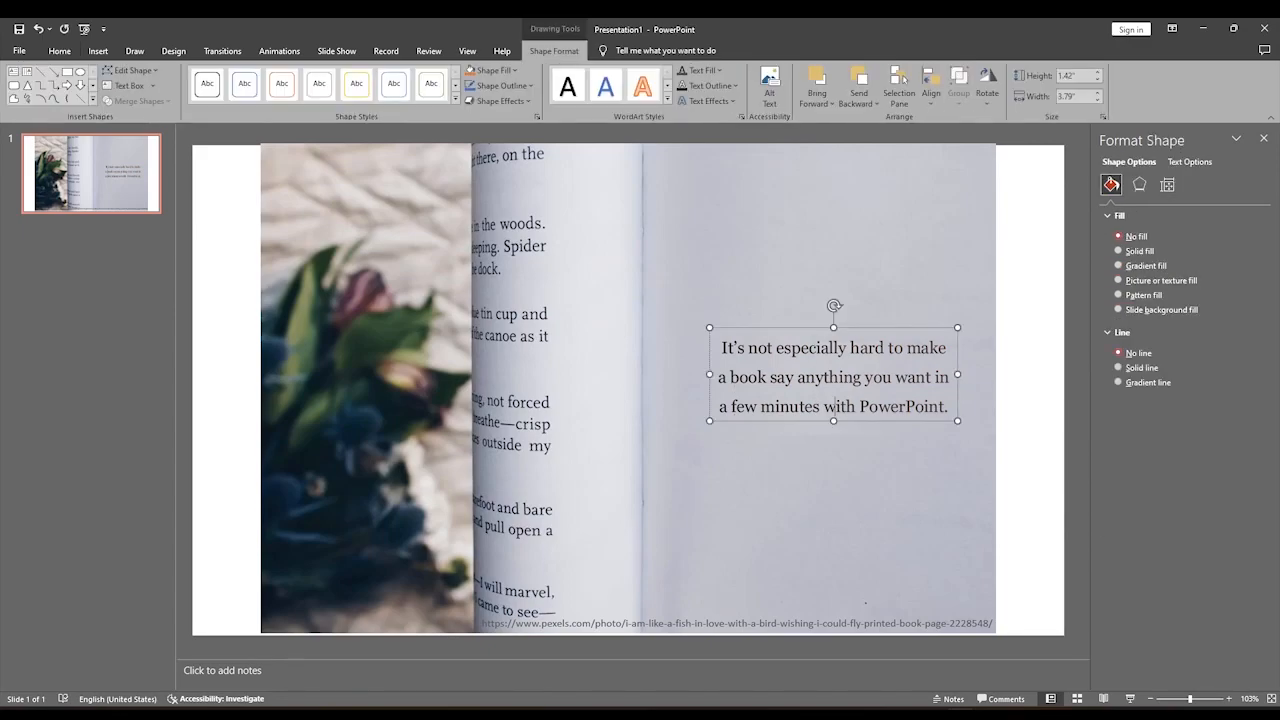
drag(810, 330, 809, 329)
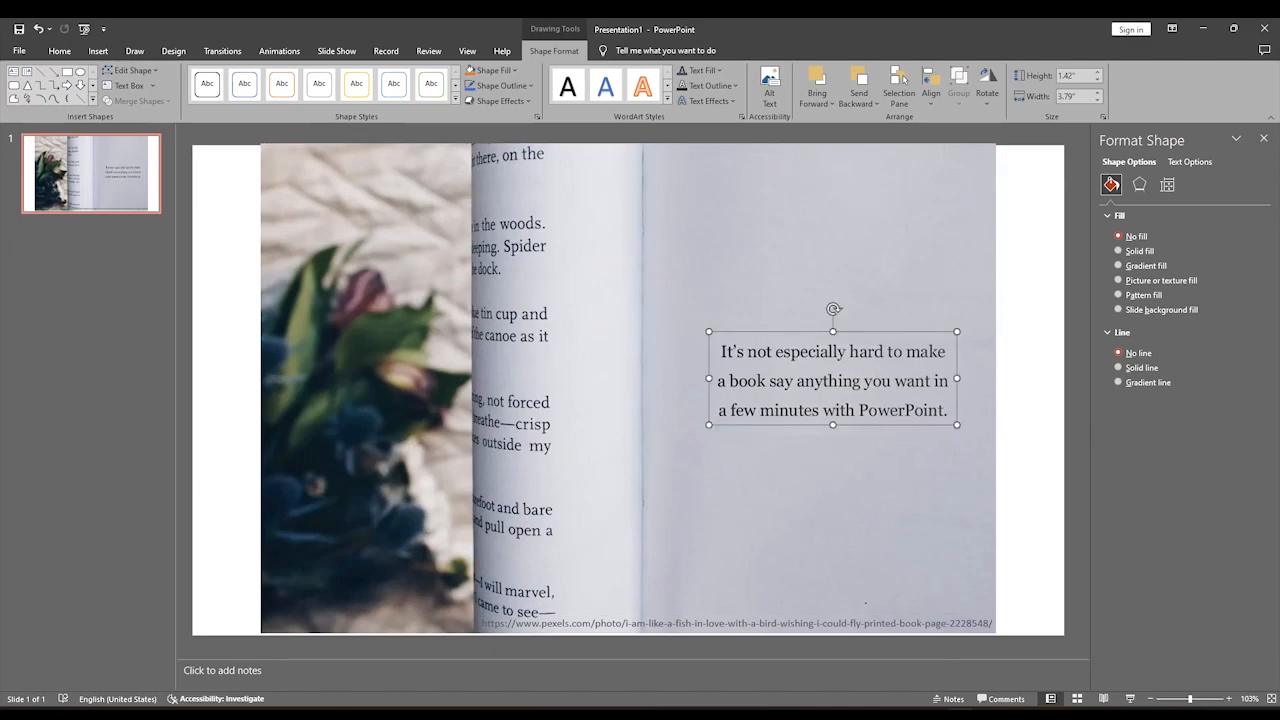
click(826, 326)
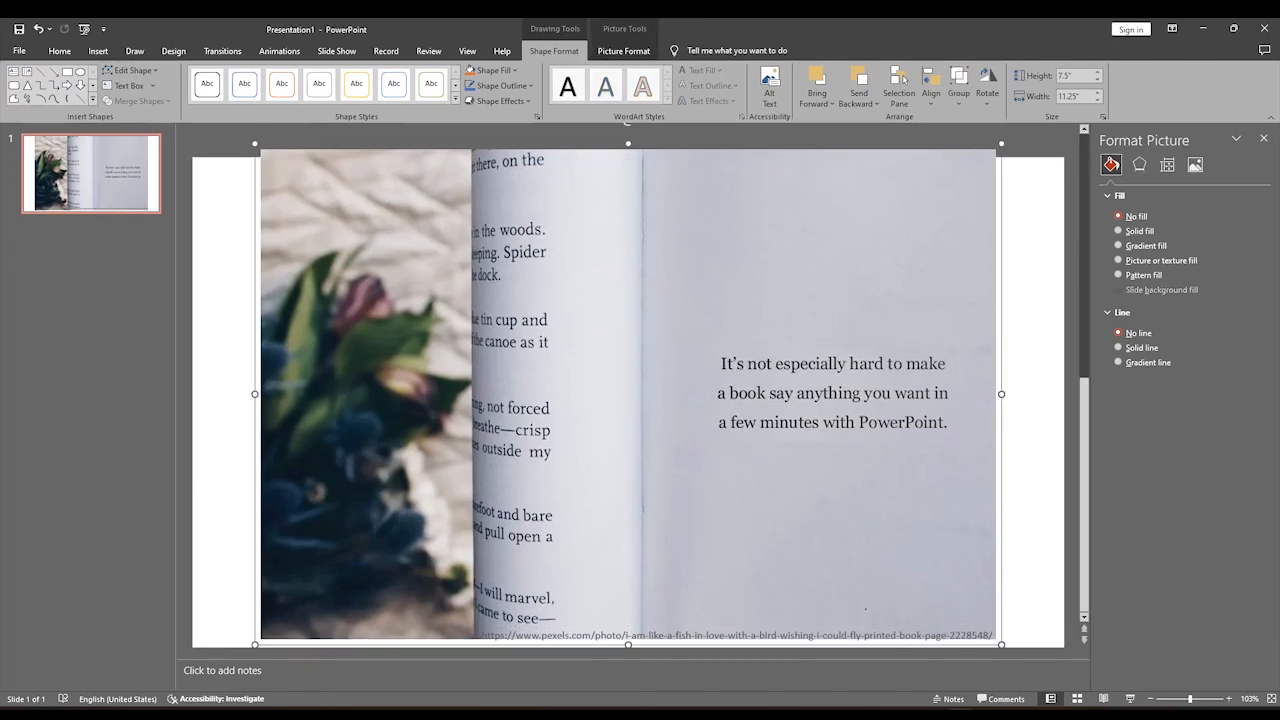
click(833, 392)
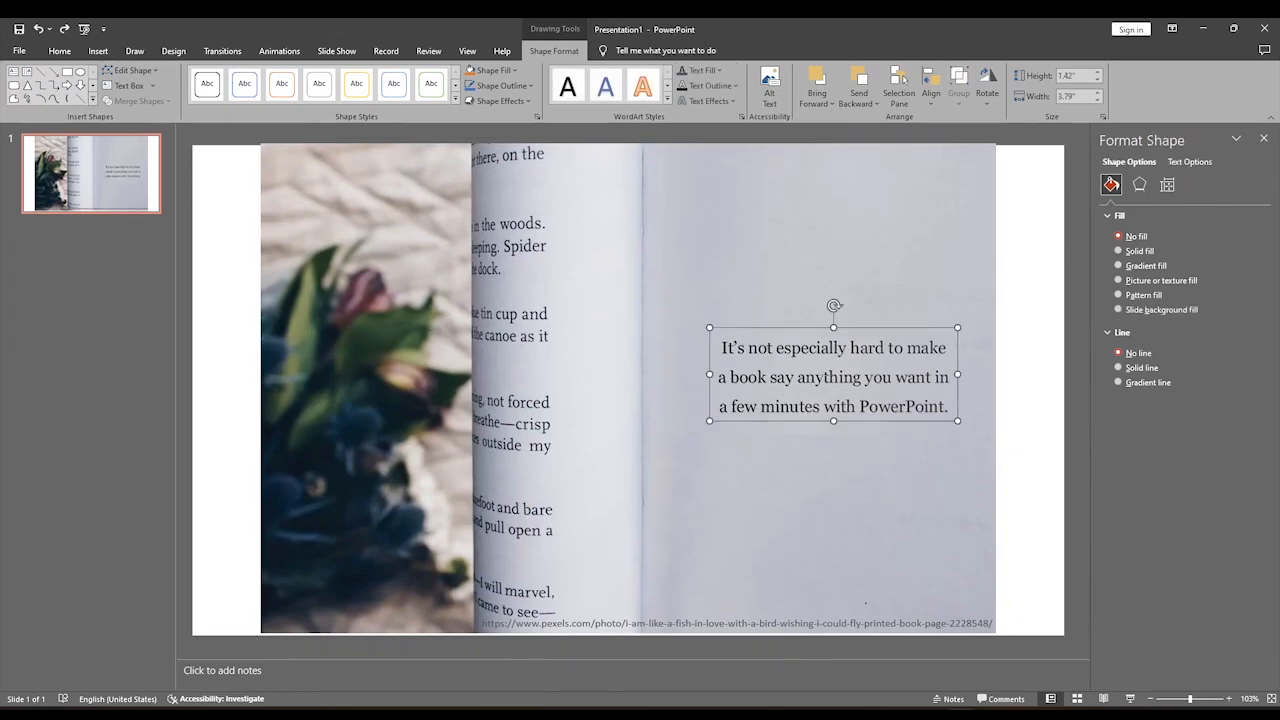
Shift the page composition down to line up with the slide, and nudge the source link to the slide's lower edge
click(627, 354)
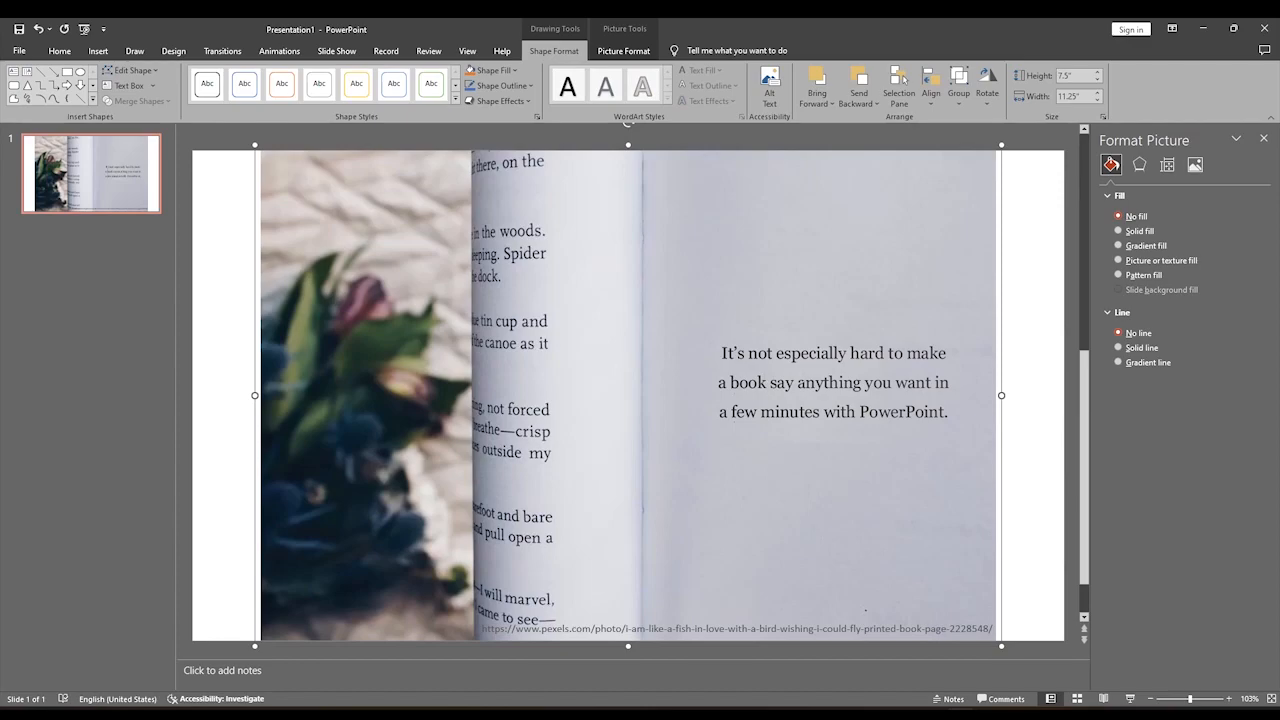
click(688, 624)
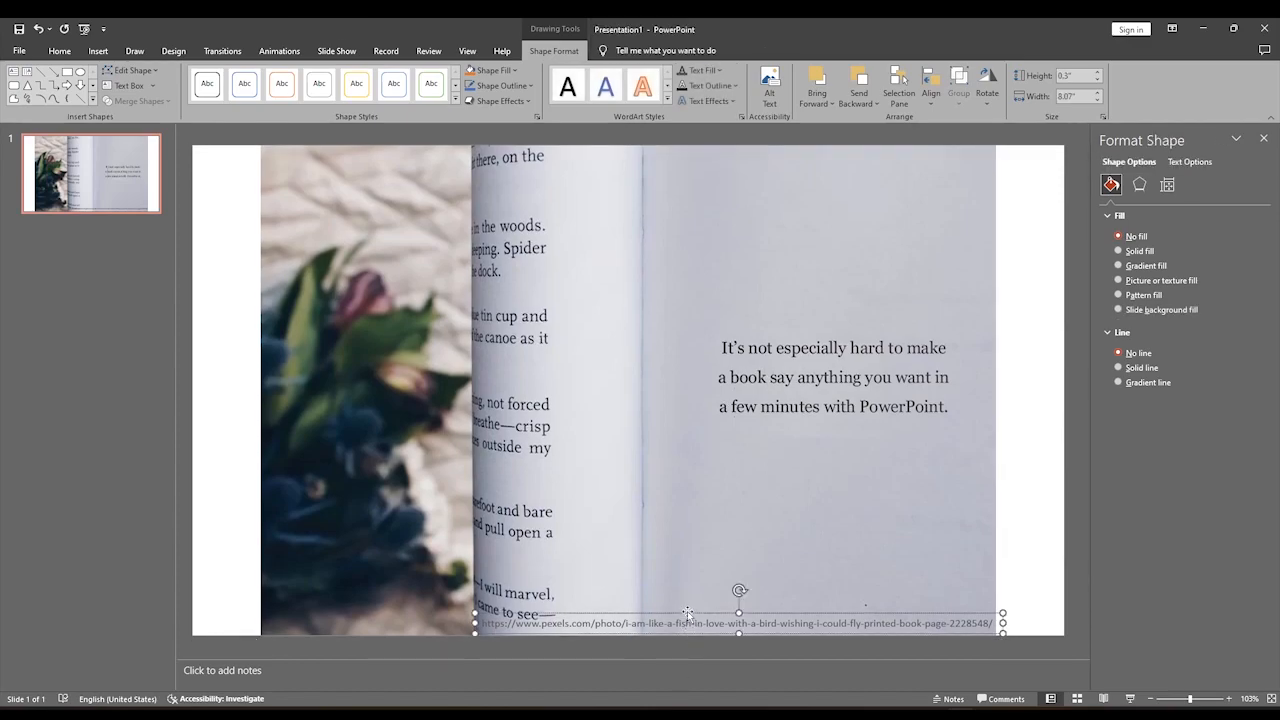
key(Down)
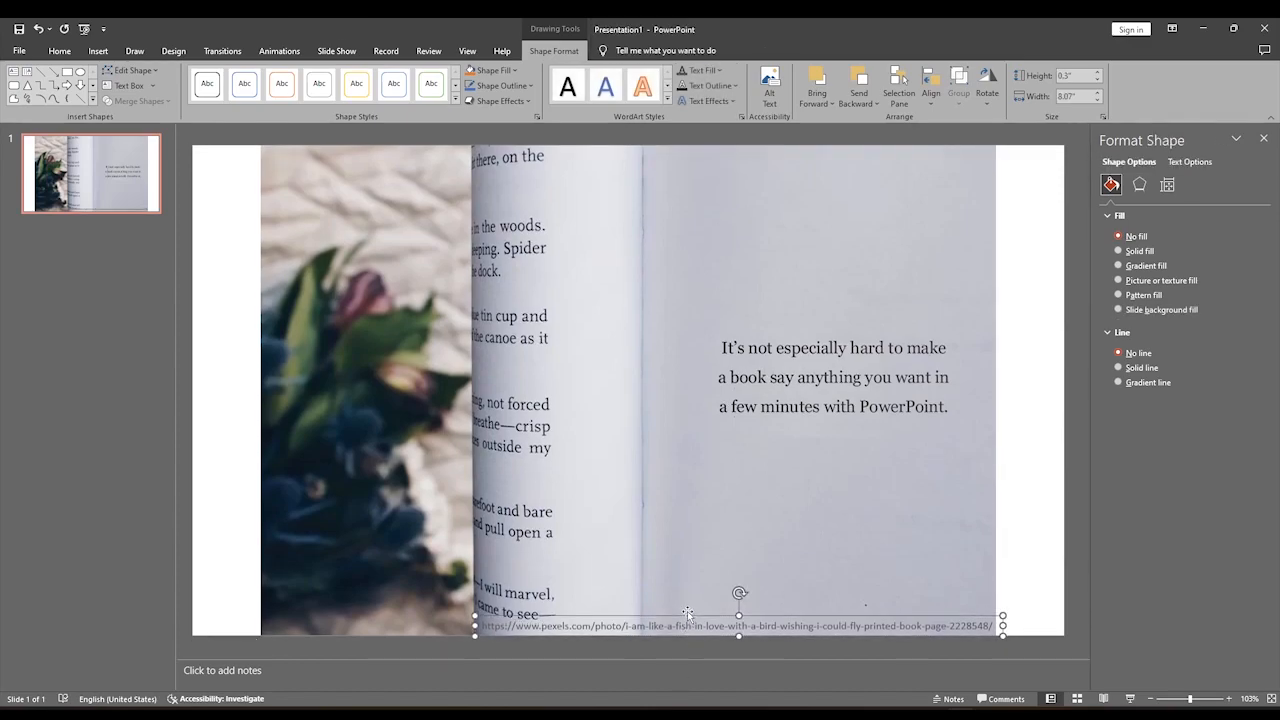
Move the quote's text box slightly down on the blank page
click(797, 377)
drag(814, 329, 815, 330)
click(1038, 391)
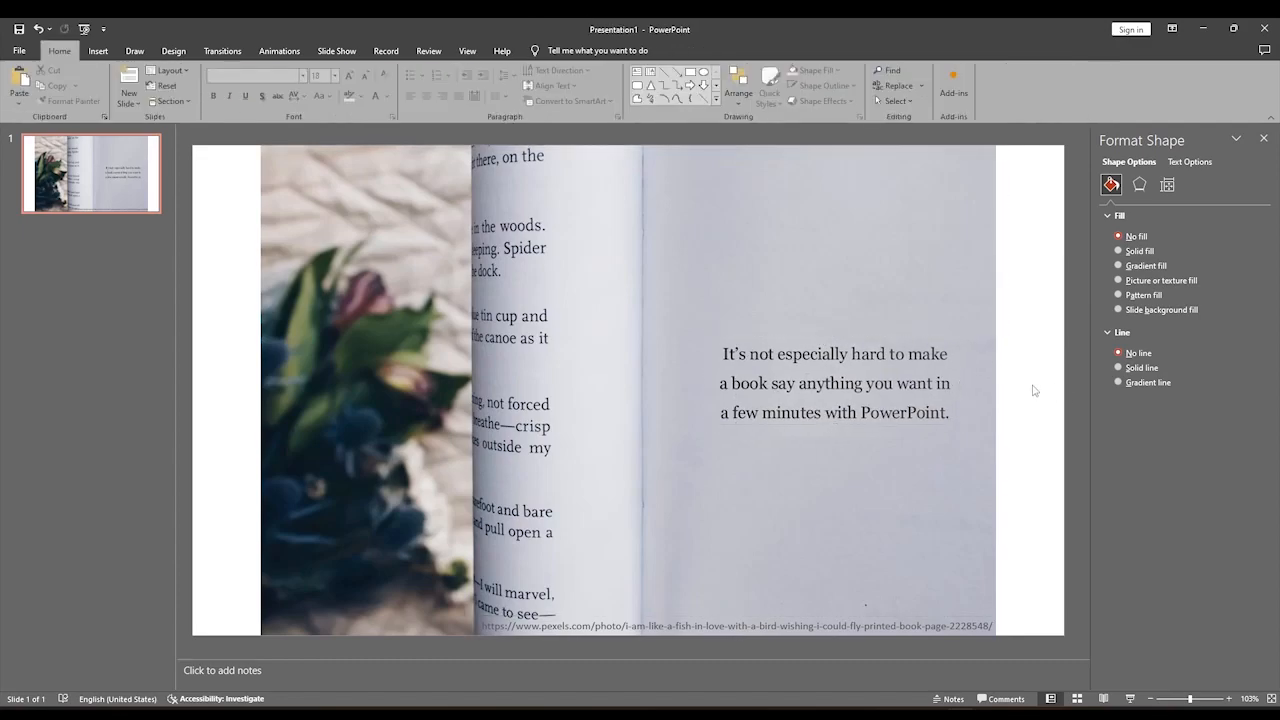
Narrow the source link's text box to end at the picture's edge and wrap the quote onto four lines
key(ctrl+a)
drag(1002, 625, 996, 627)
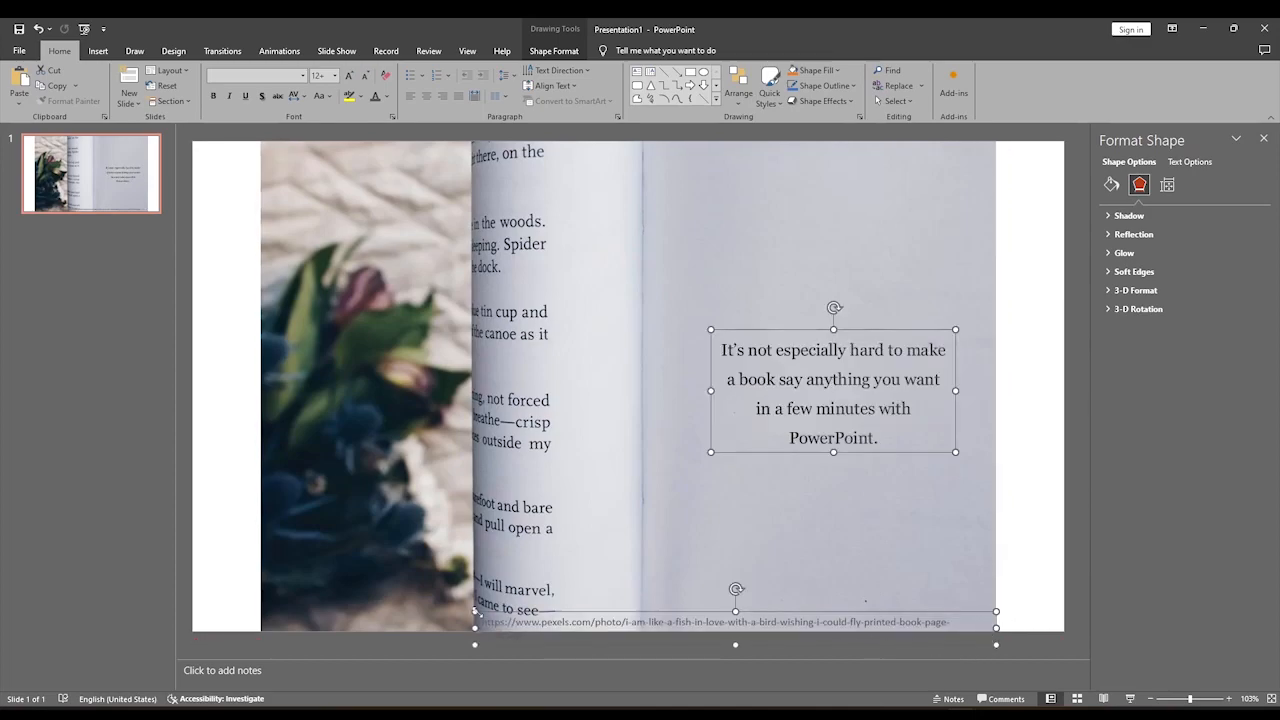
click(880, 436)
click(993, 447)
Select all objects of the book page composition and save them as a picture
click(249, 135)
drag(251, 141, 1046, 645)
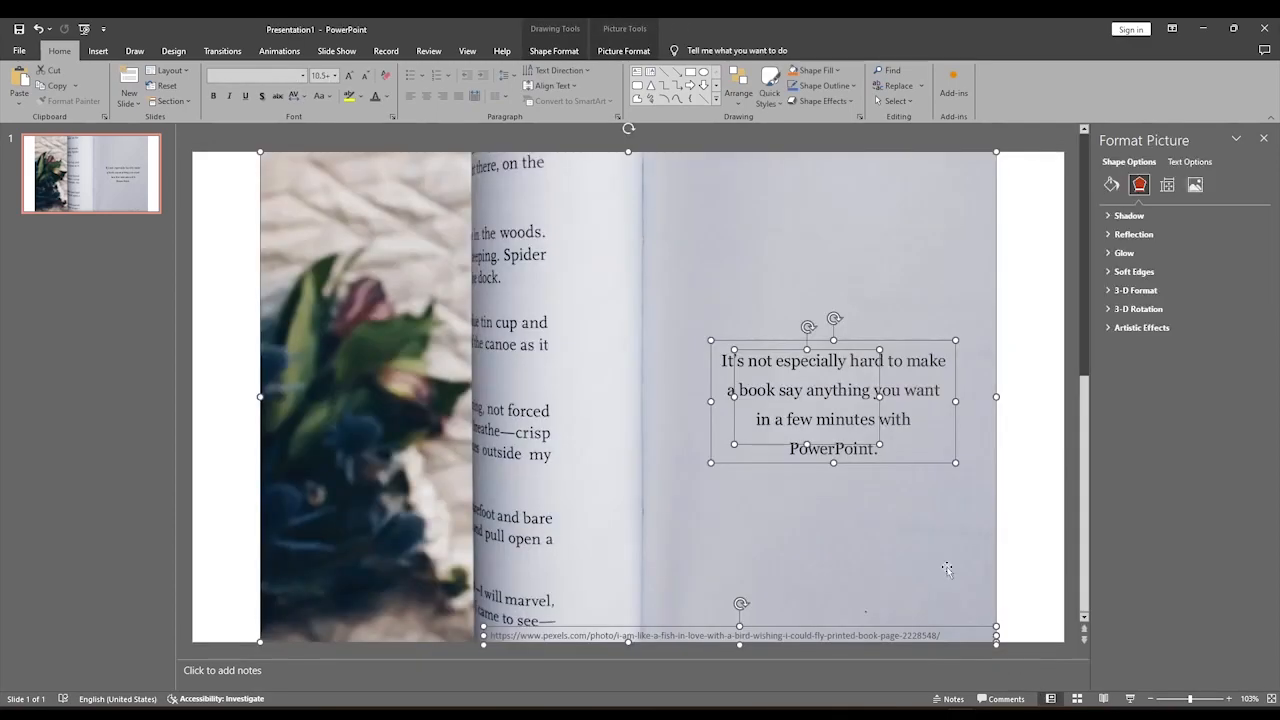
right_click(805, 520)
click(855, 452)
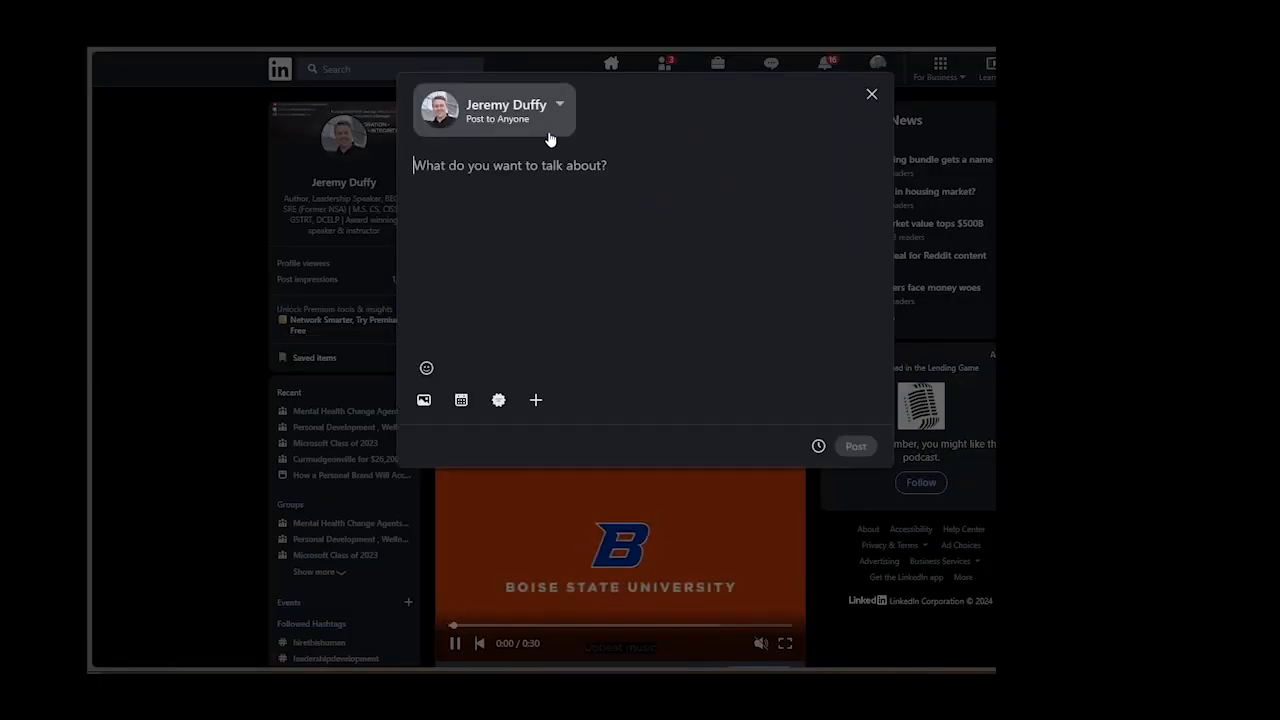
text(Is it hard to re)
key(ctrl+a)
key(BackSpace)
Begin the LinkedIn post text with "Took me less than 5 minutes to make this template I can use to"
text(Took me less than 5 minutes to make this)
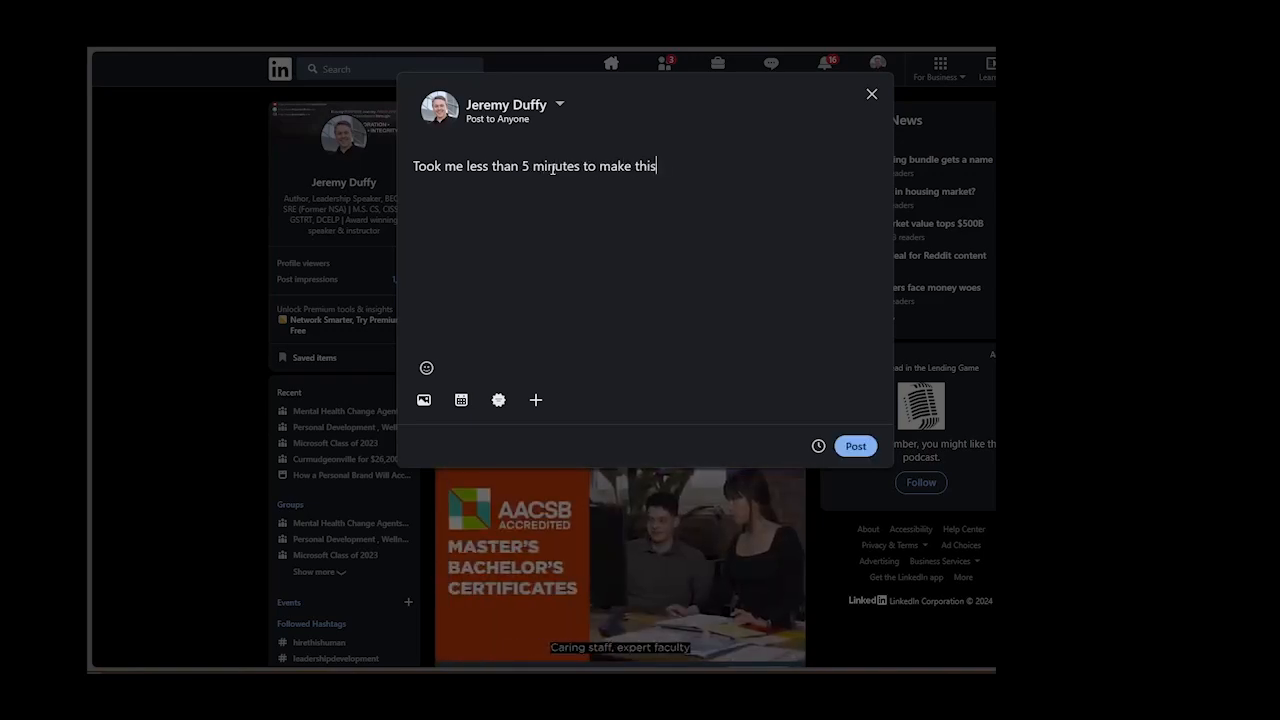
text( template I can use to make)
key(BackSpace)
key(BackSpace)
key(BackSpace)
key(BackSpace)
key(BackSpace)
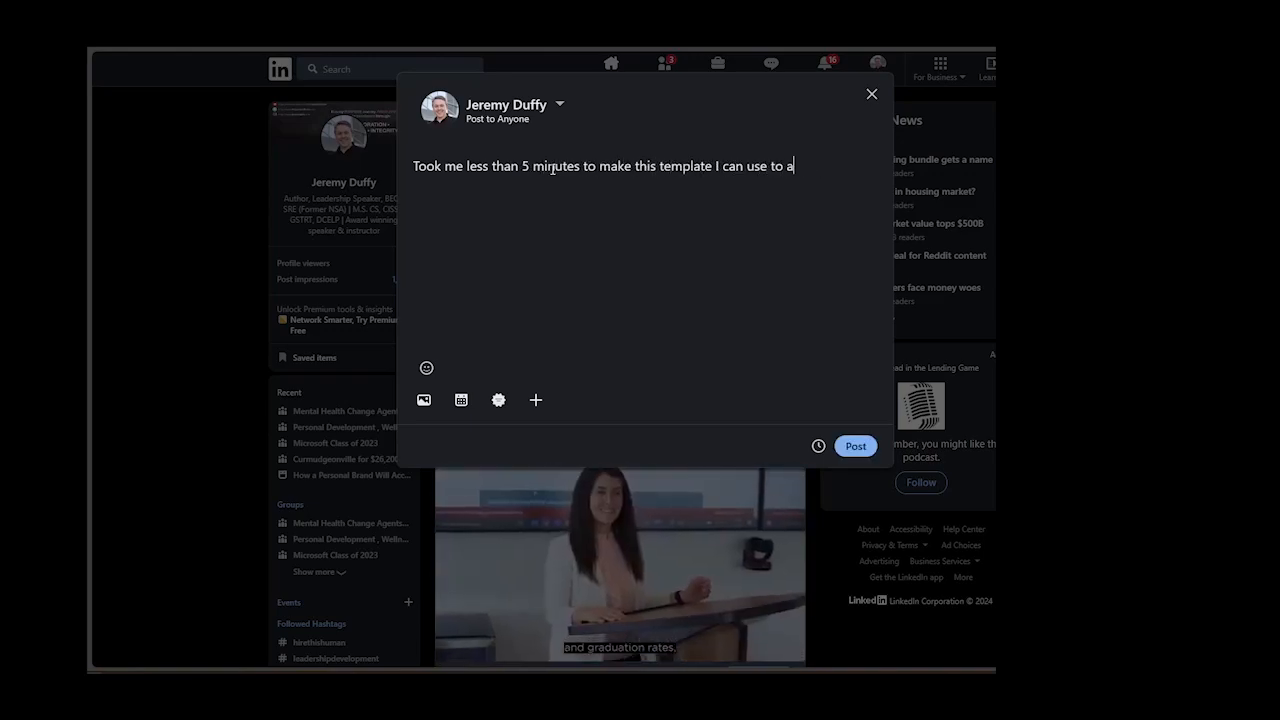
Complete the post text with "make anything I say look like it was written on a book. I'll post the video a bit later."
text(make anything I say look like it was writt)
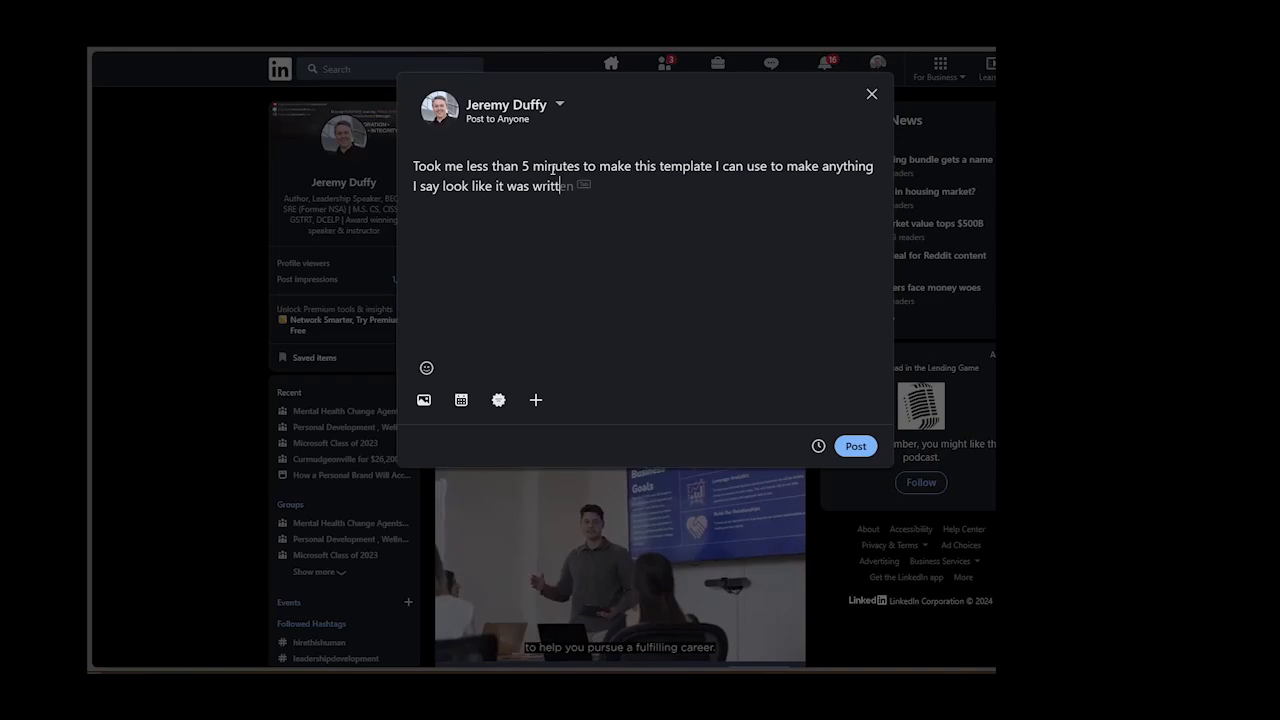
text(en on a book. I'll post the video a bit later.)
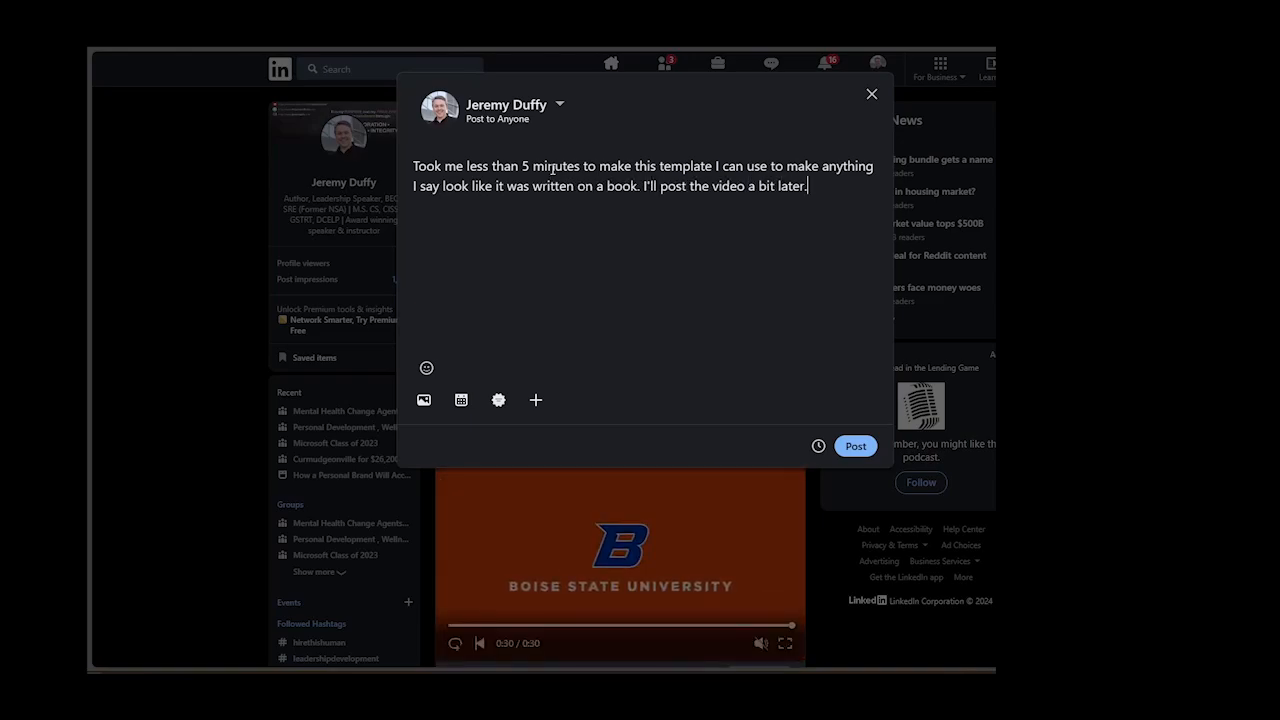
Attach the book page picture with the custom quote to the LinkedIn post
click(423, 399)
click(503, 517)
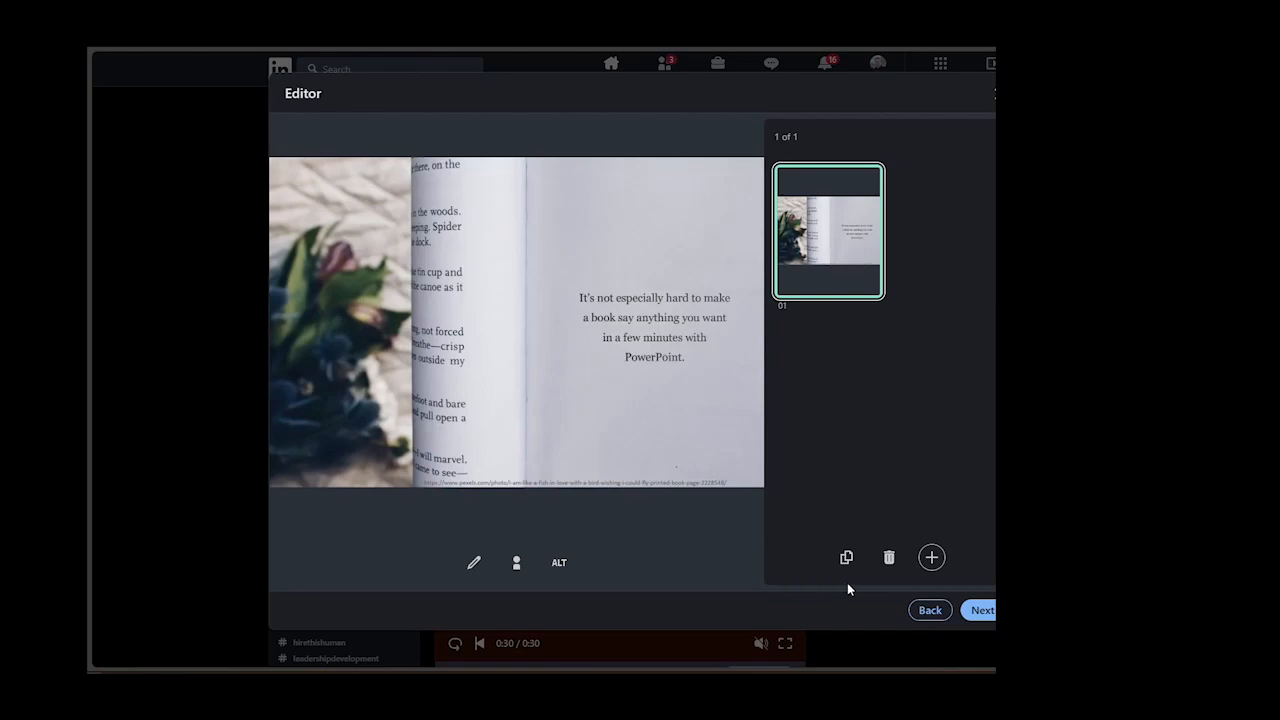
Add image alt text: "A photo of a book with a quote based on the template I created to make a book appear to say anything I want."
click(555, 563)
text(A photo of a book wi)
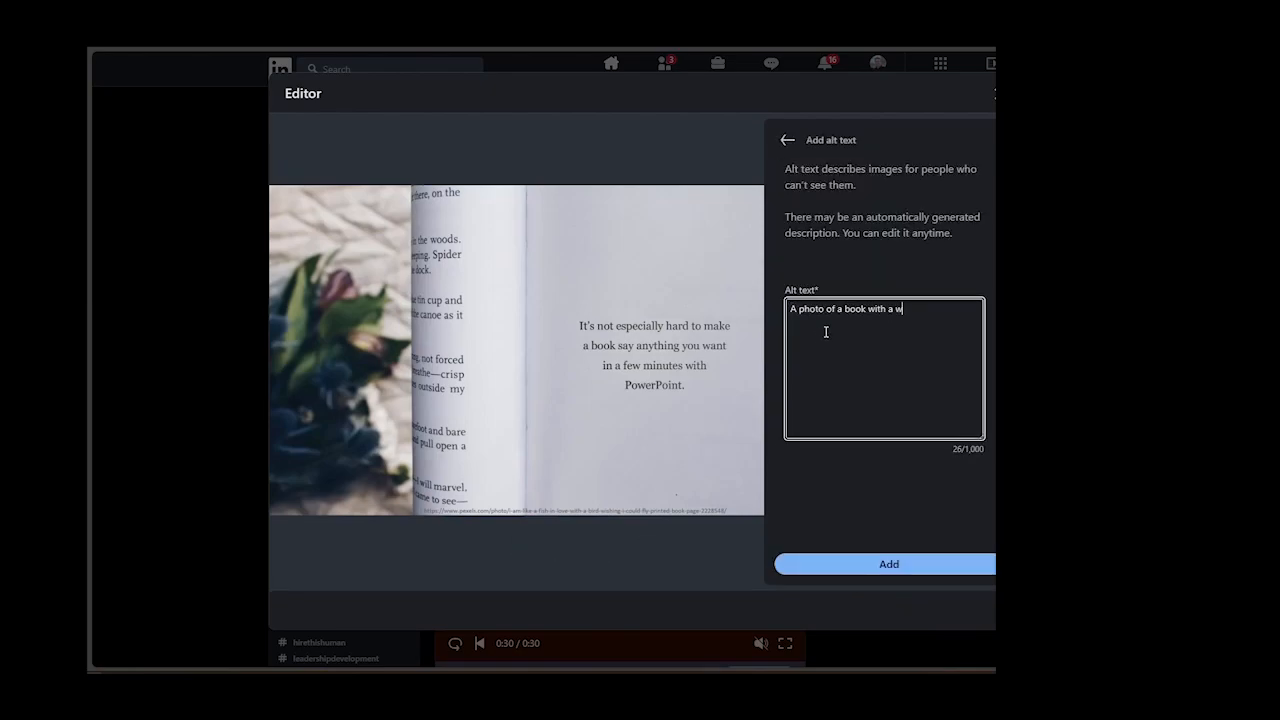
text(th a quote based on the template I created to make a book appear to say anything I wan.t)
click(880, 564)
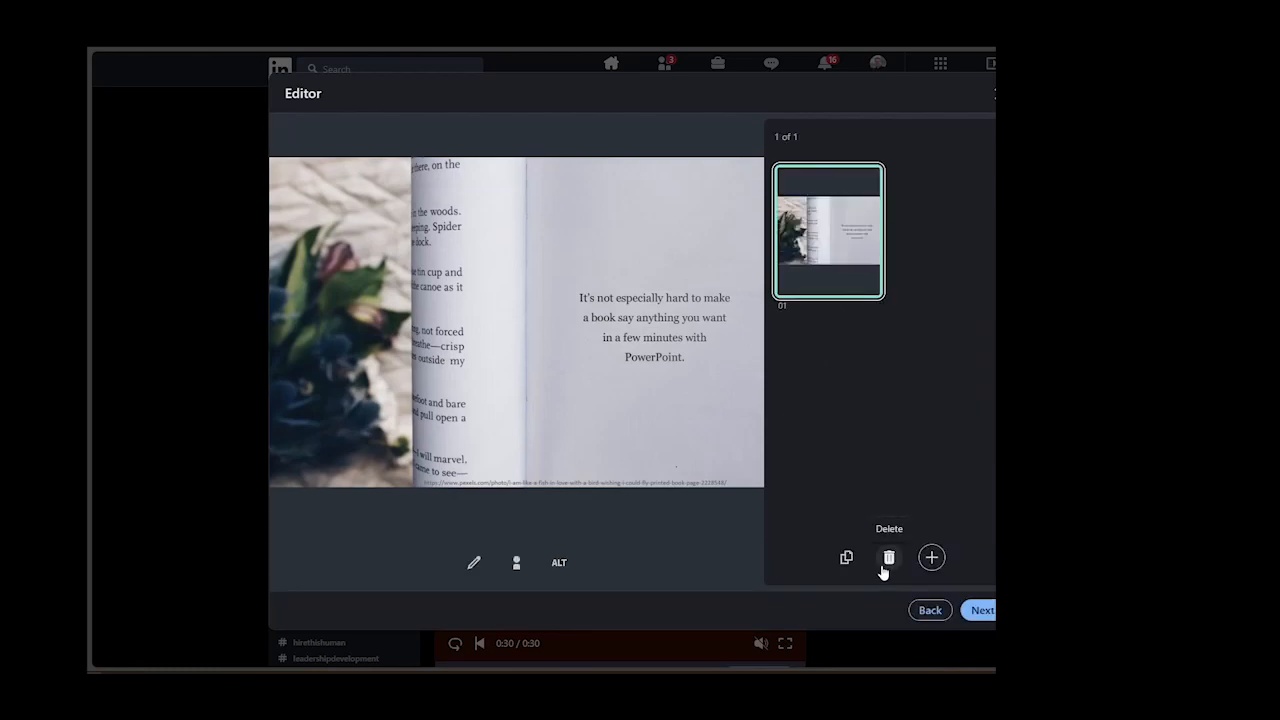
Finish editing the attached picture and publish the post
click(978, 611)
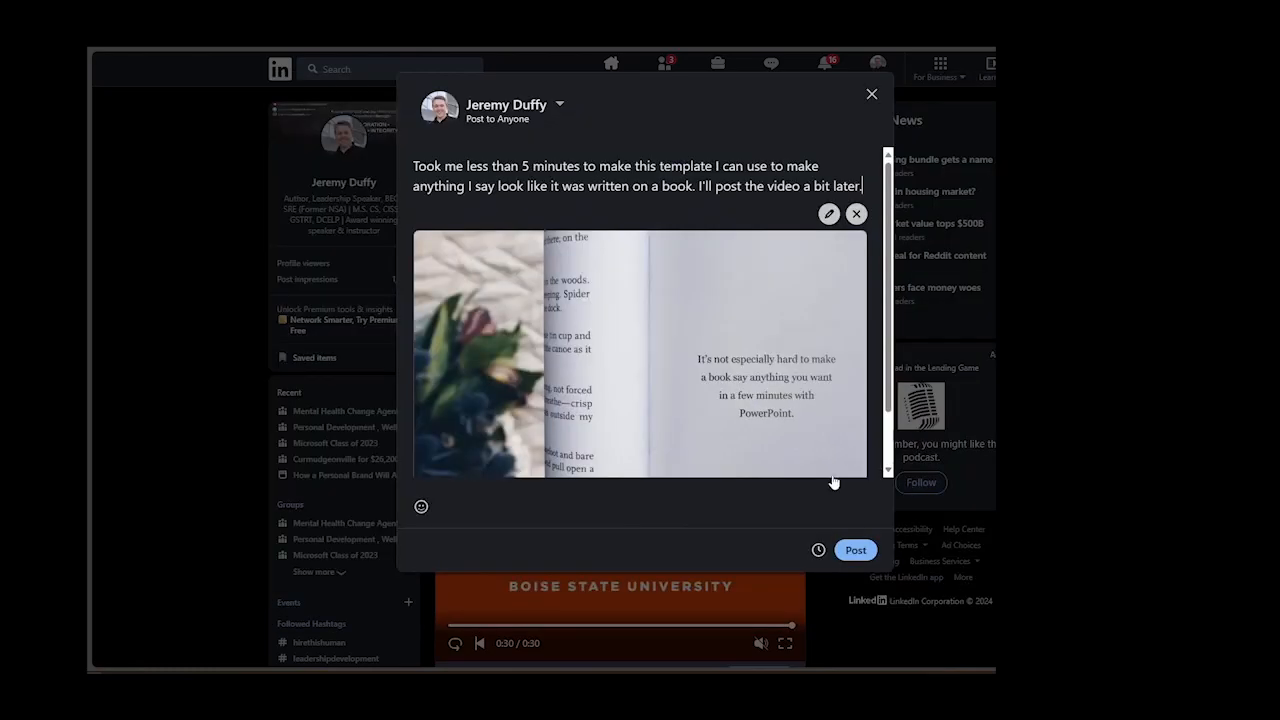
click(856, 551)
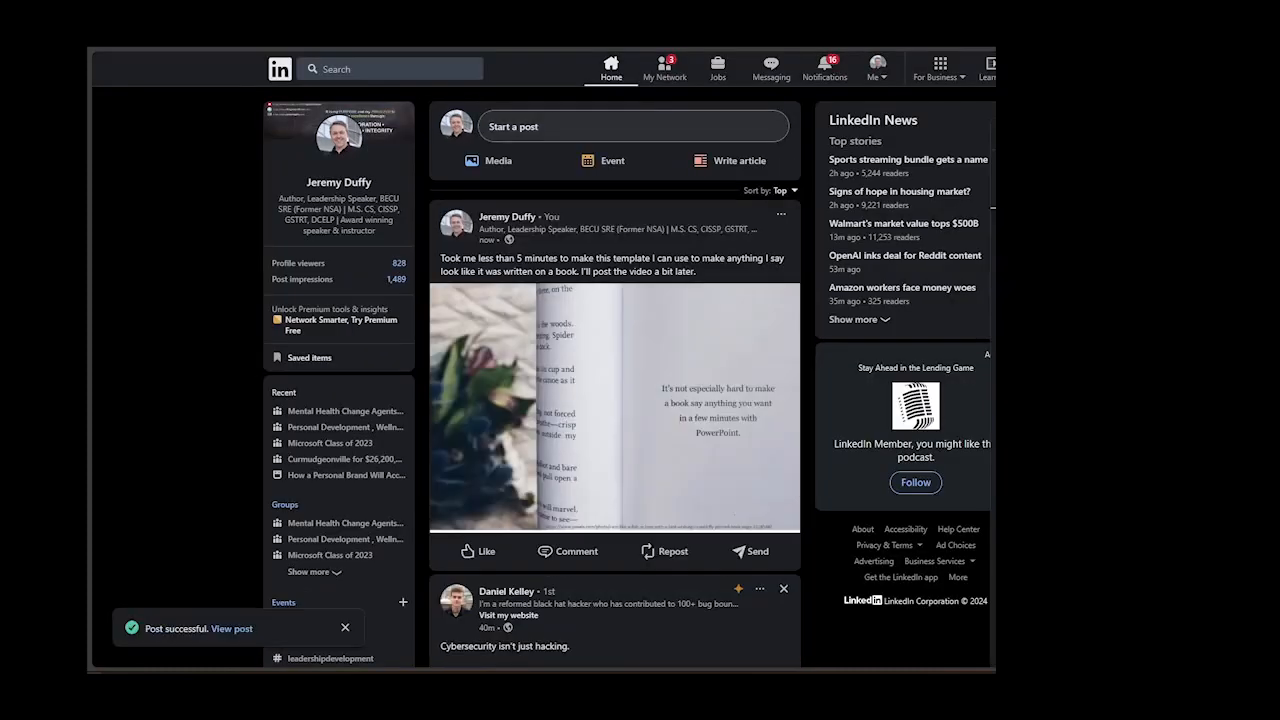